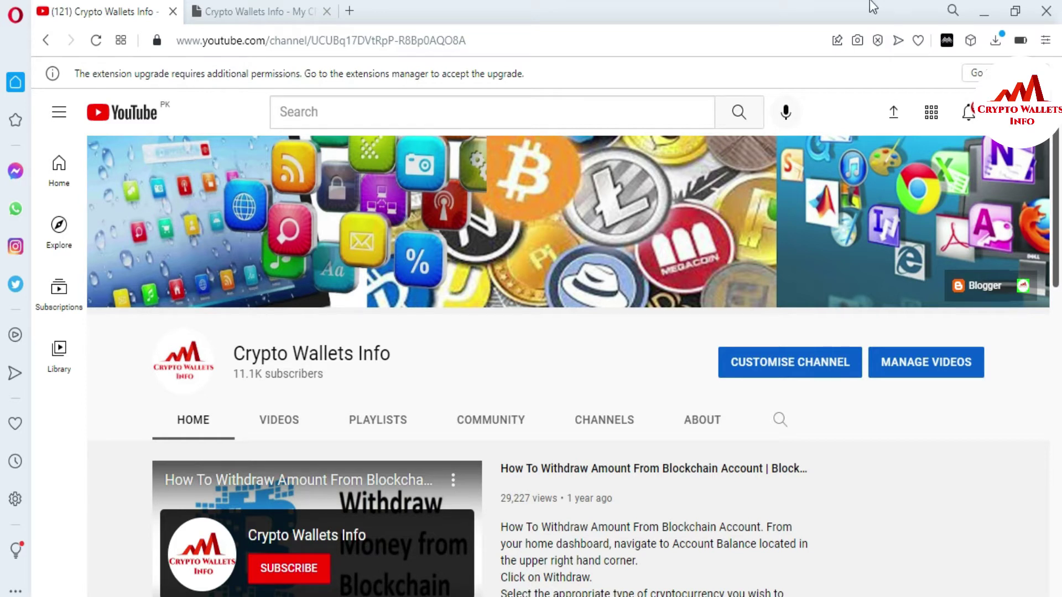
Step: Switch to the 'Crypto Wallets Info - My CRYPTO WORLD' tab
click(284, 14)
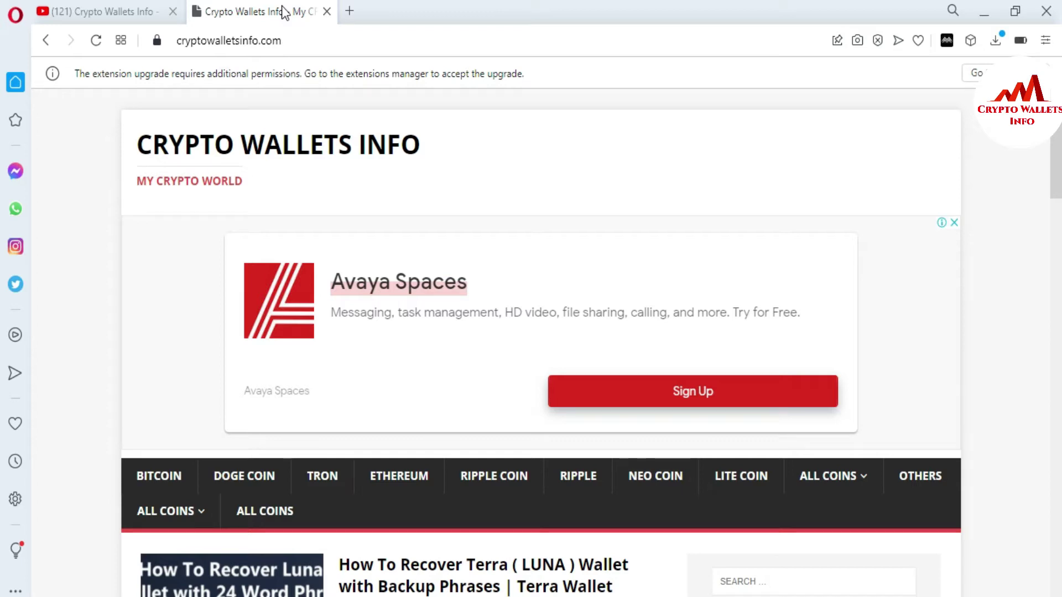
Step: Load coinmarketcap.com in a new tab and return to the top of its price table
click(350, 12)
text(c)
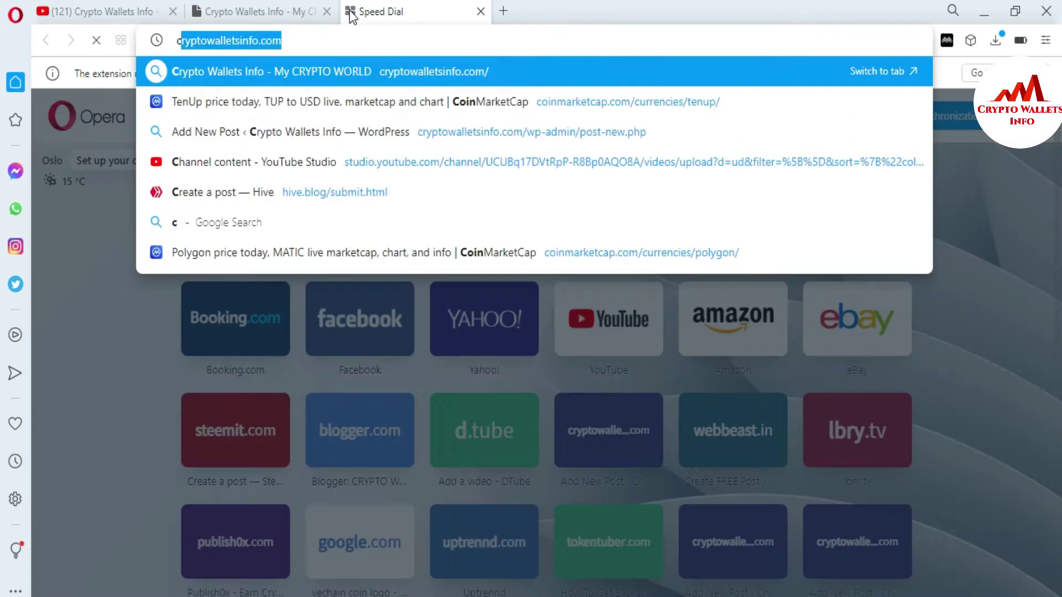
text(oin)
key(Return)
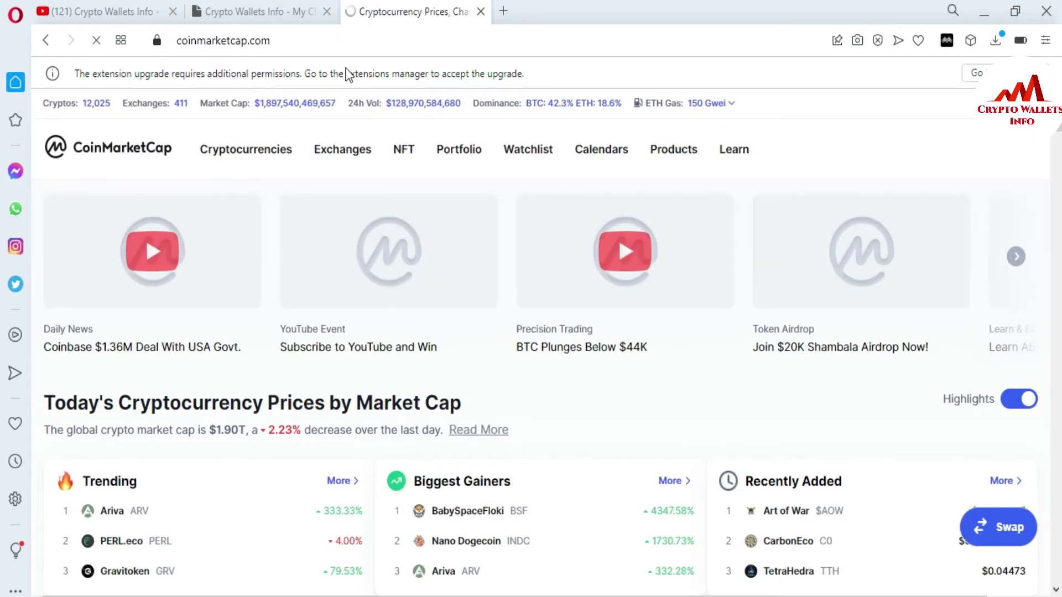
drag(1058, 133, 1057, 240)
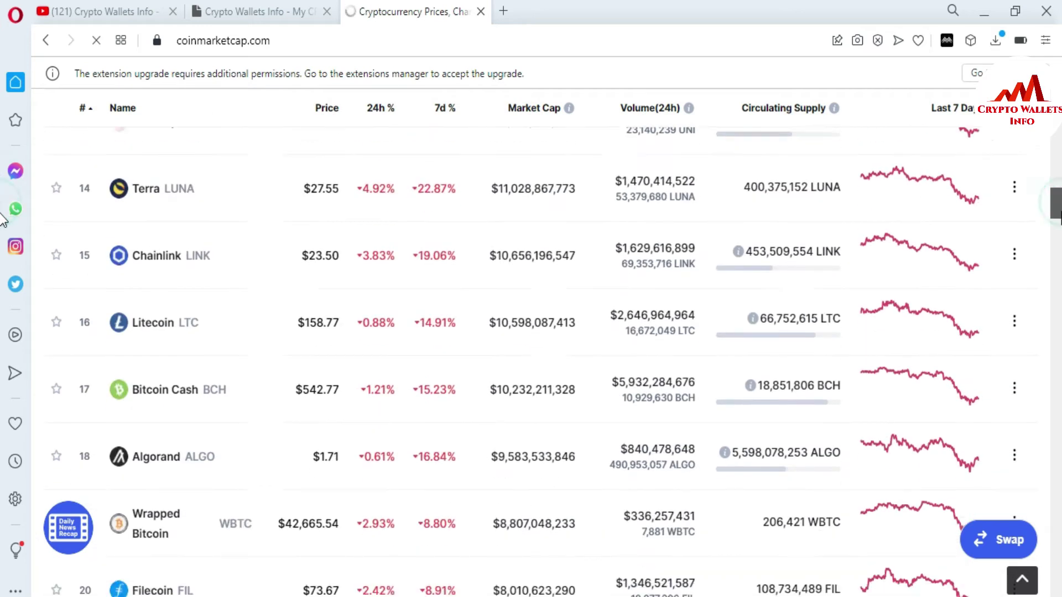
scroll(2, 245, down, 5)
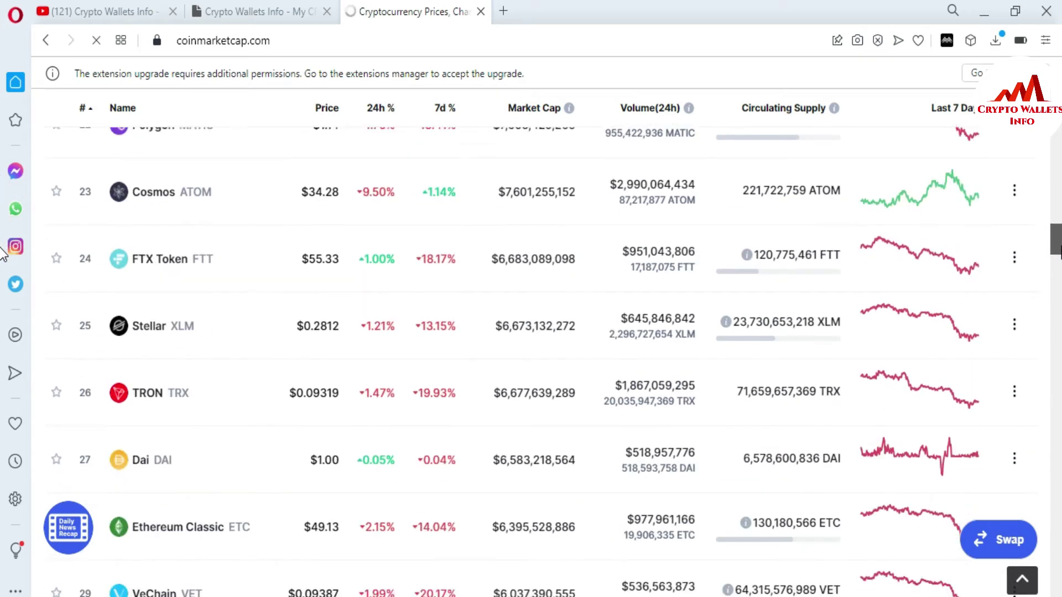
key(Home)
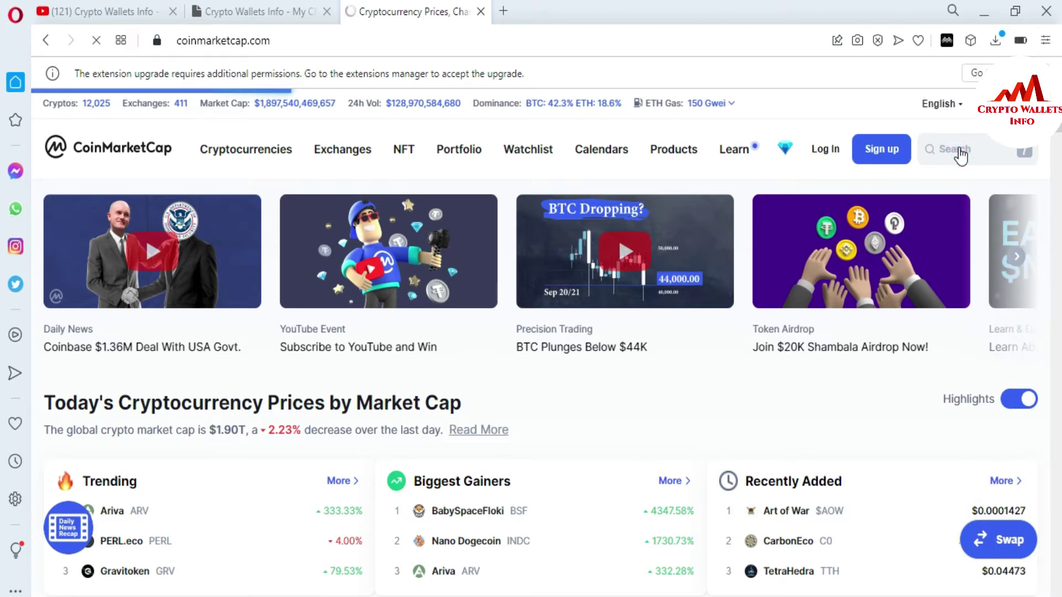
Step: Search for 'elr', dismiss the Log In popup, and open Elrond EGLD with its website links
click(960, 155)
text(e)
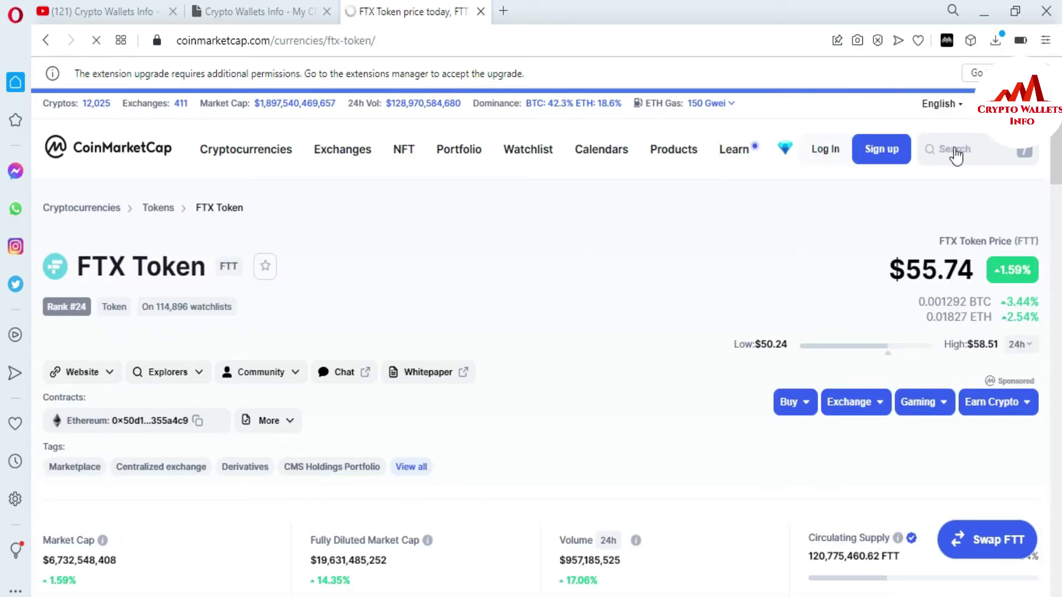
click(958, 147)
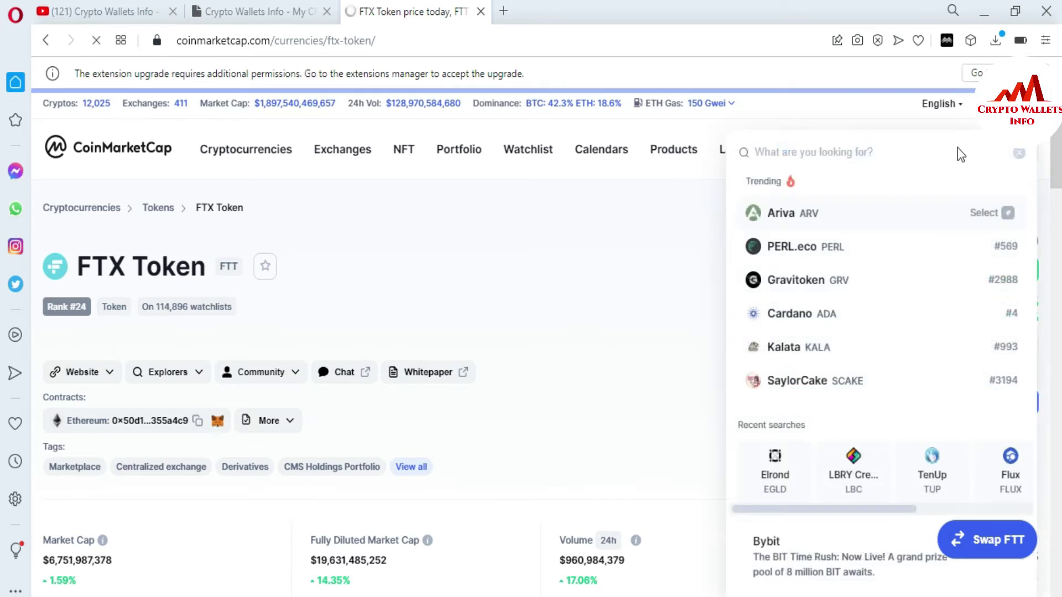
text(e)
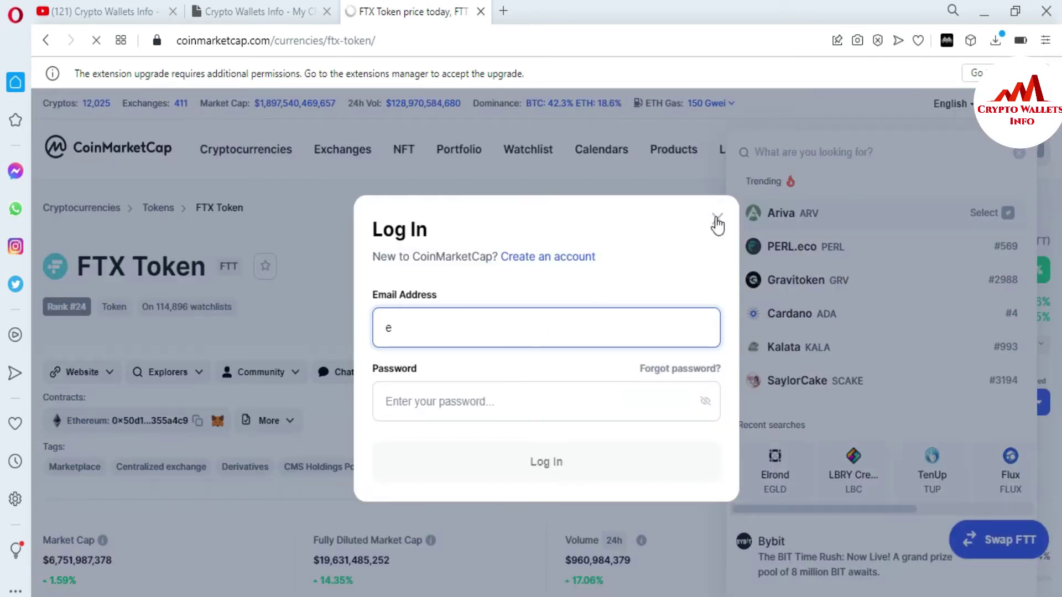
click(717, 219)
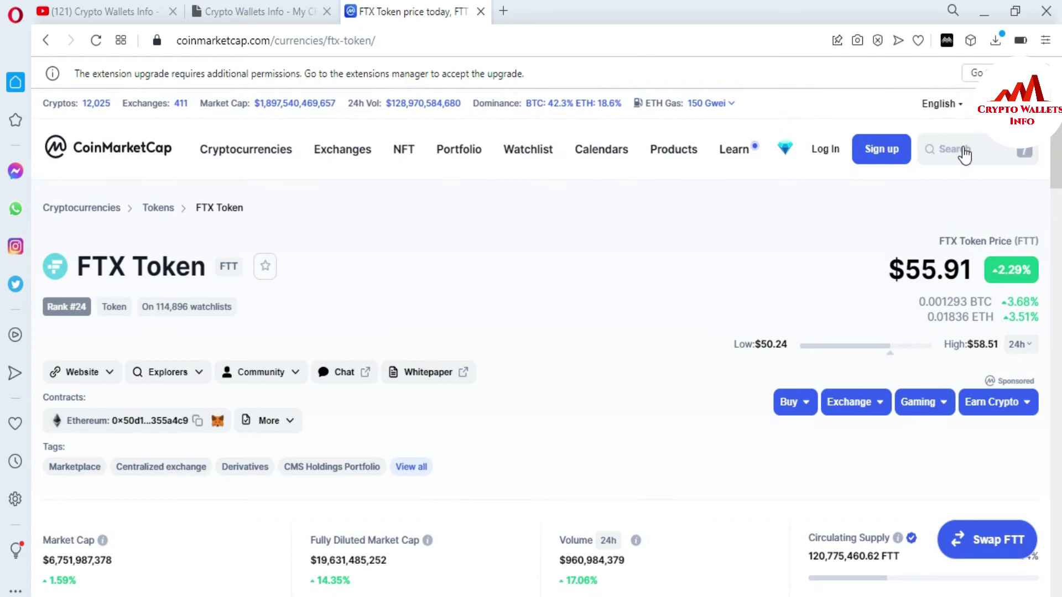
click(959, 149)
text(e)
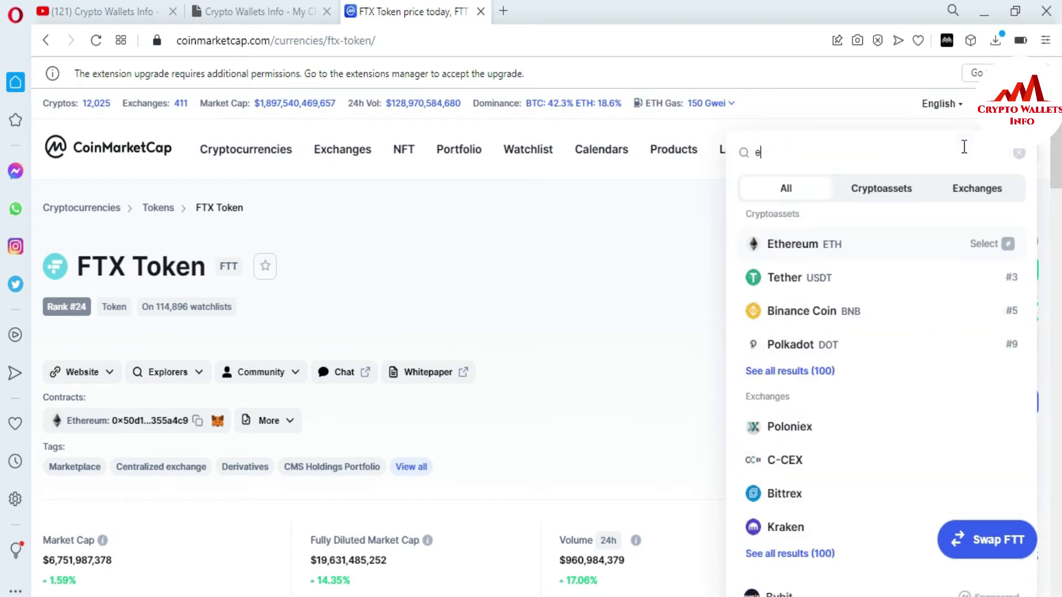
text(l)
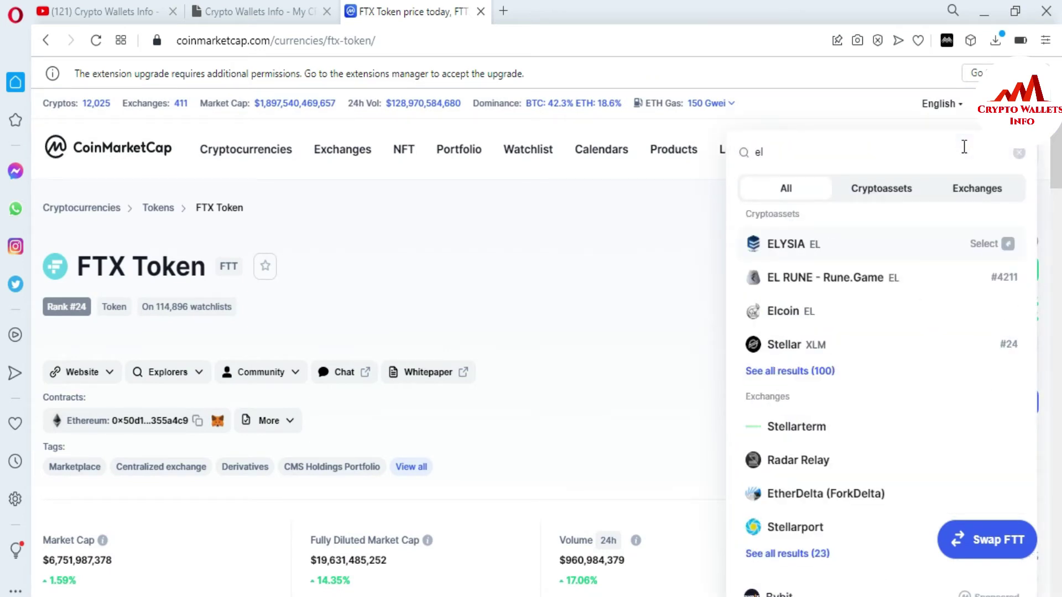
text(r)
click(812, 214)
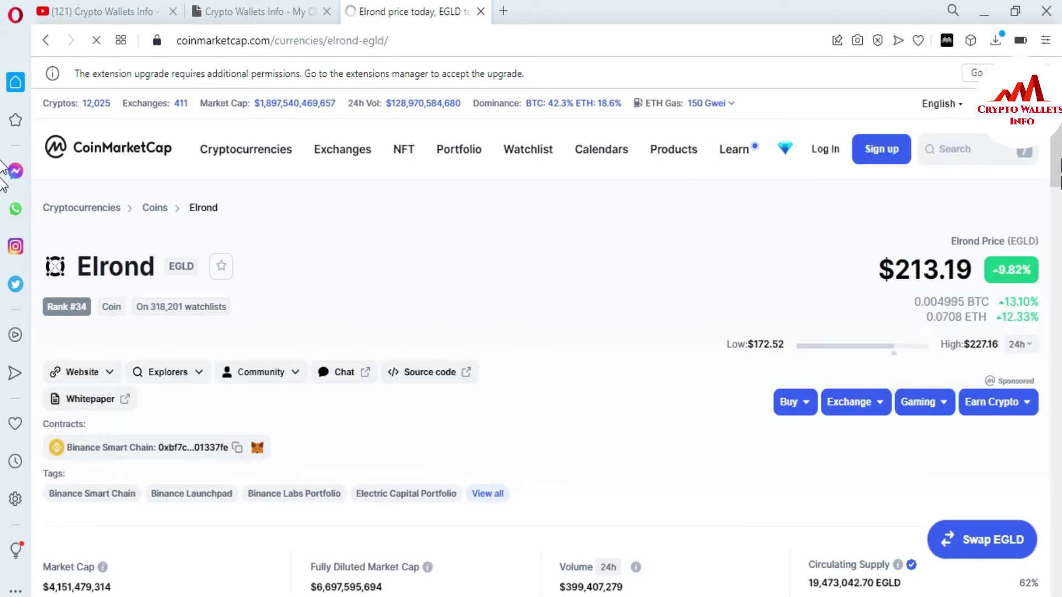
mouse_move(1057, 133)
mouse_down()
mouse_move(1057, 158)
mouse_move(1056, 124)
mouse_up()
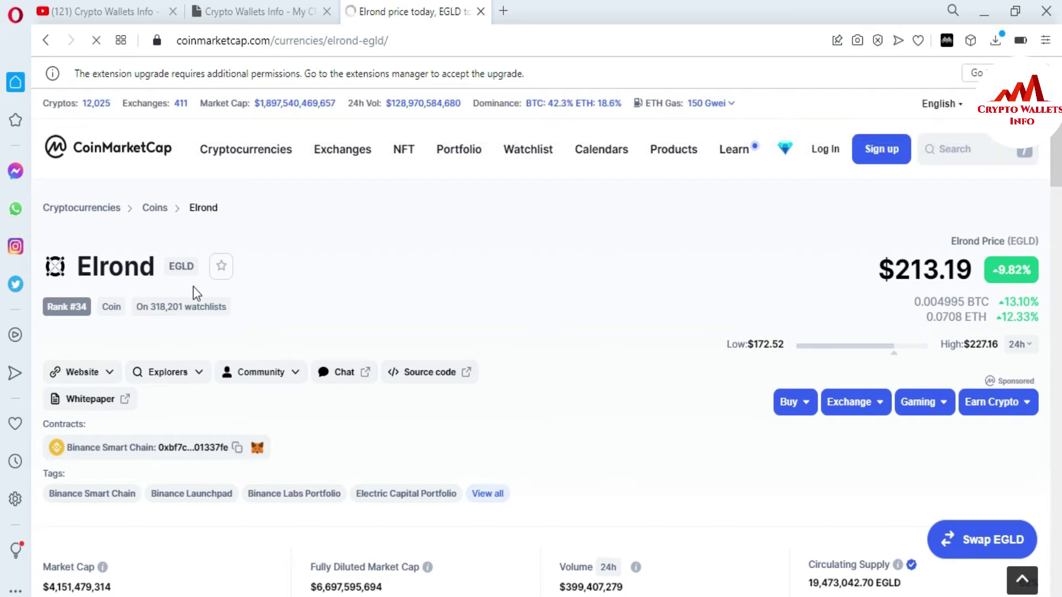
click(82, 372)
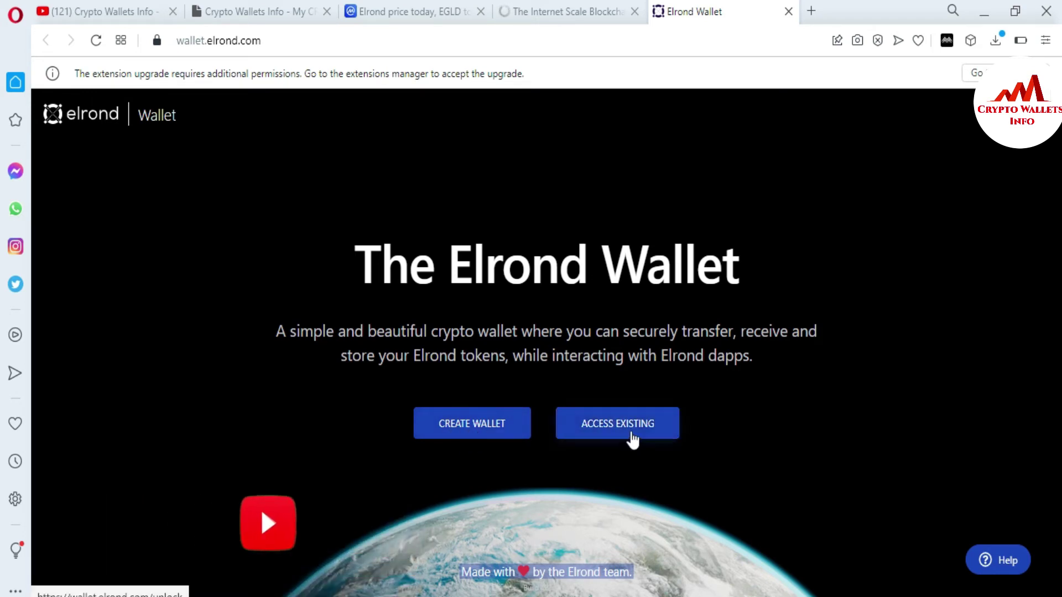
Step: Choose Access Existing, then the 'Recover wallet' link under Access Wallet
click(628, 426)
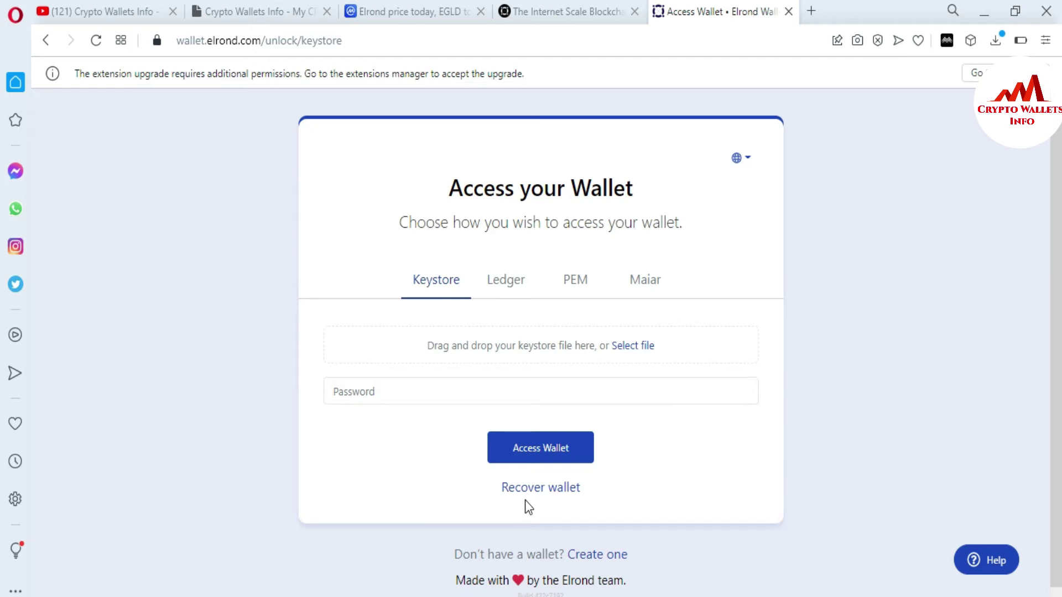
click(551, 488)
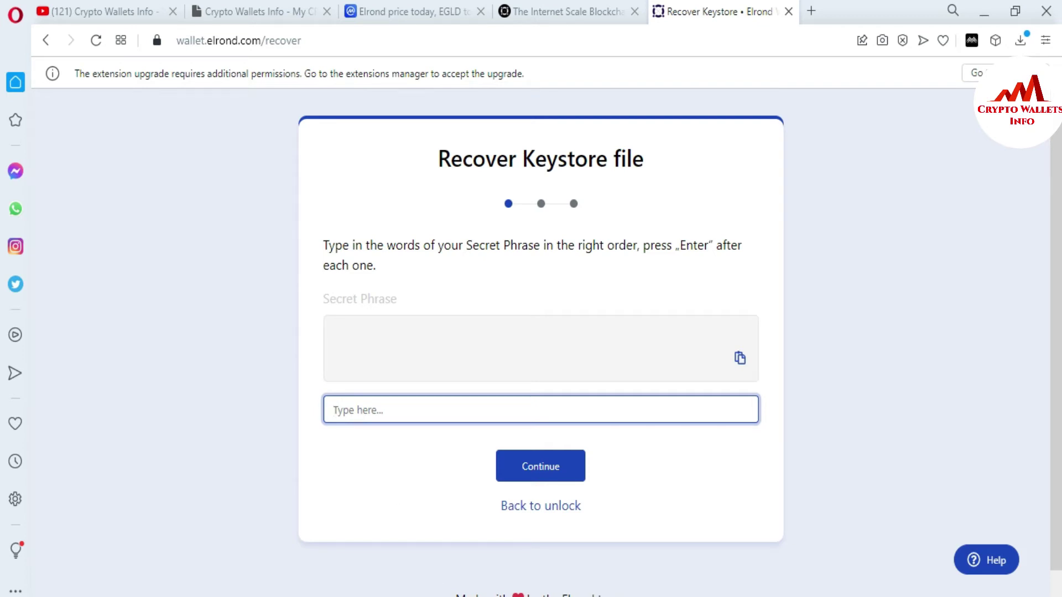
key(alt+Tab)
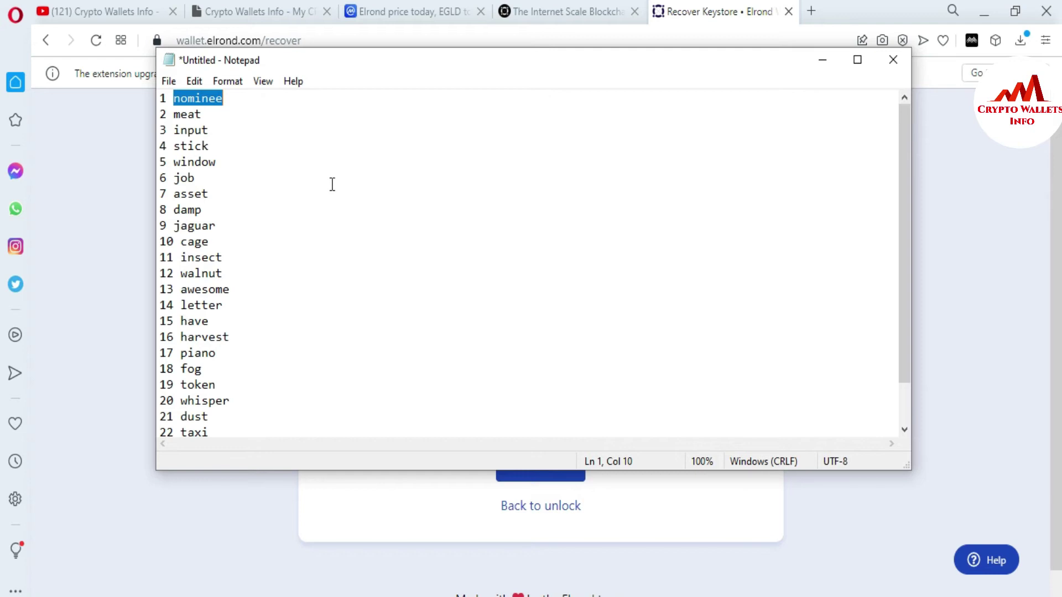
click(328, 178)
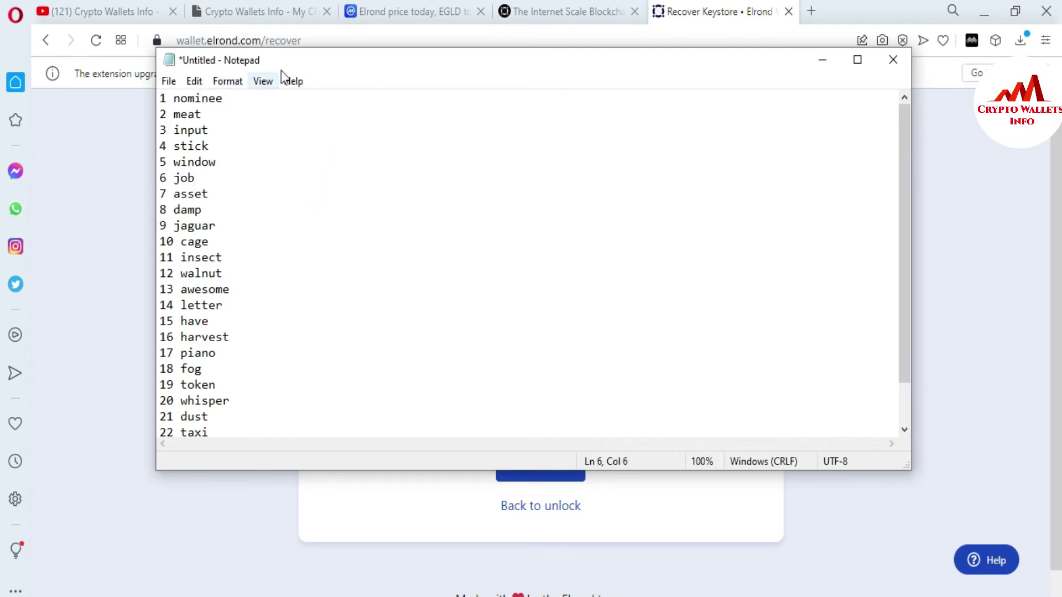
drag(297, 65, 304, 141)
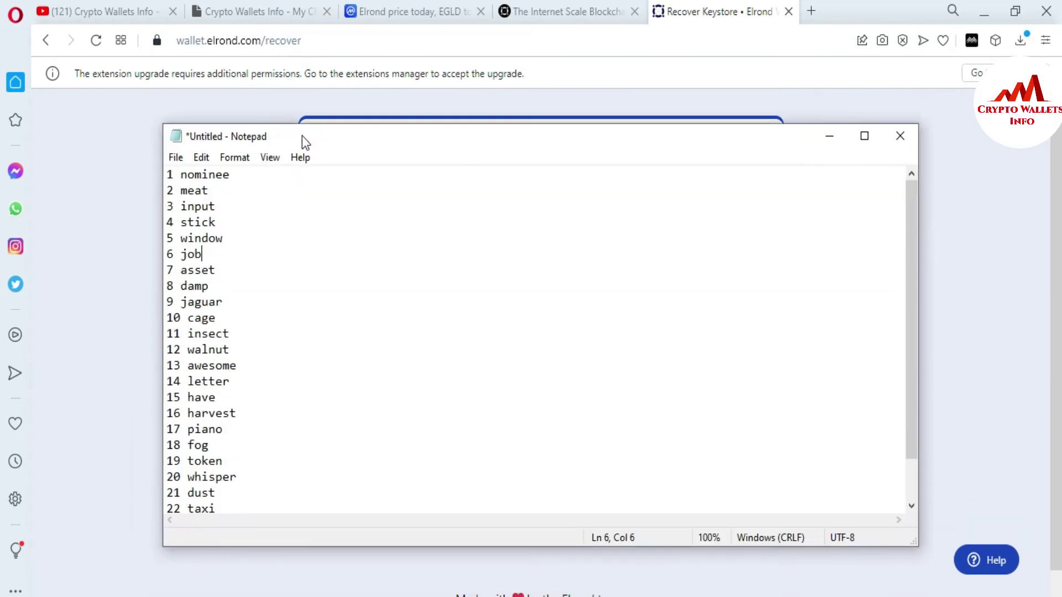
drag(181, 175, 232, 175)
key(ctrl+c)
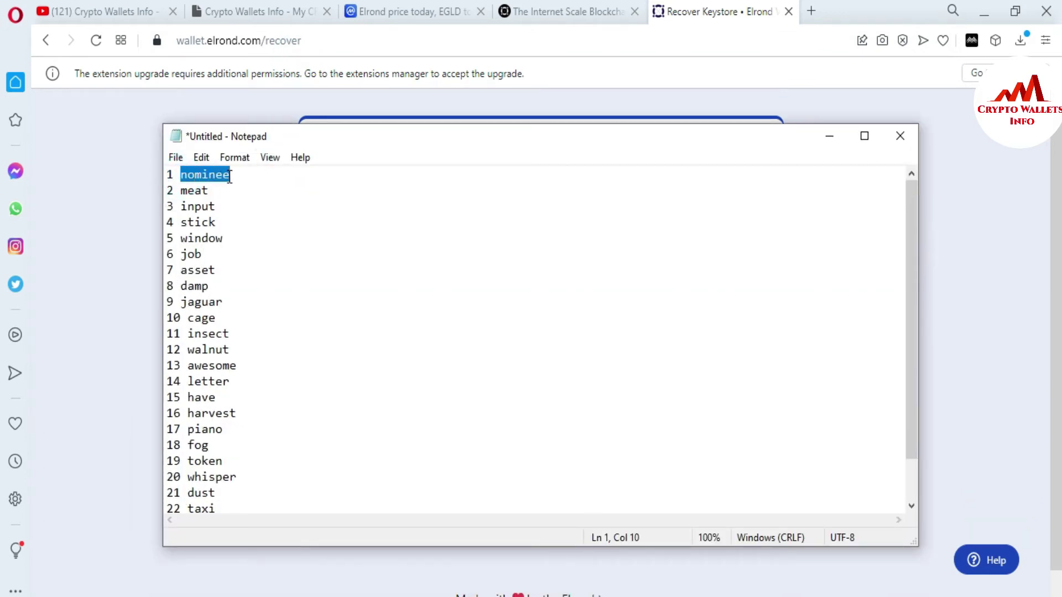
click(134, 262)
click(398, 413)
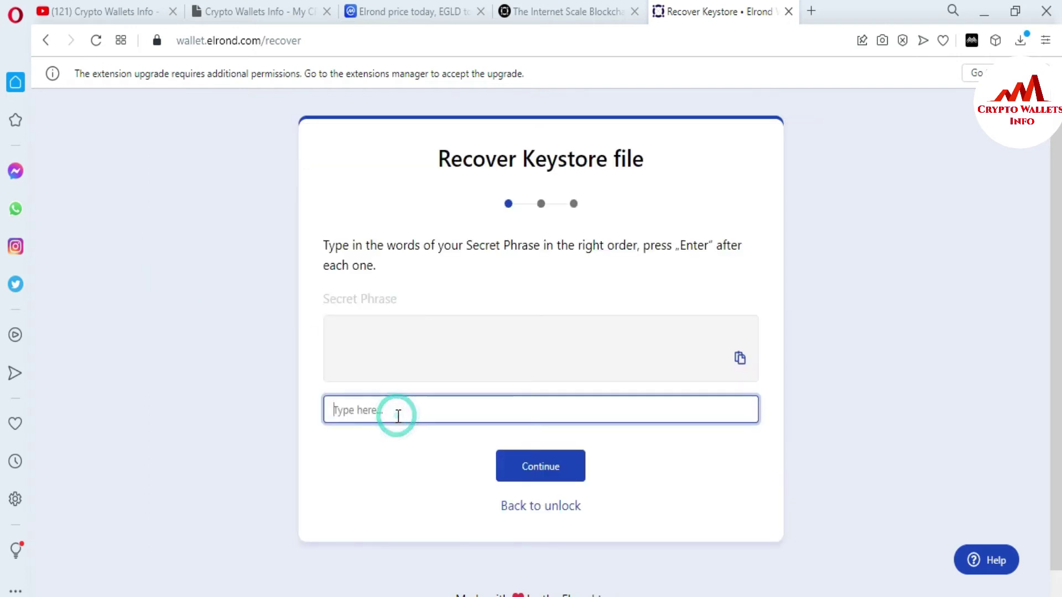
key(ctrl+v)
click(384, 449)
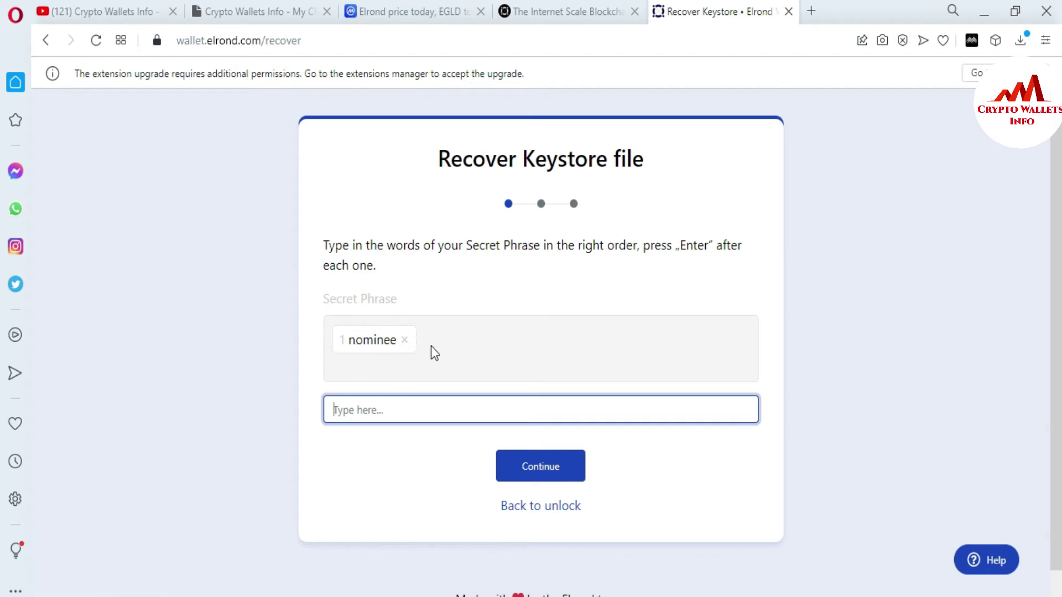
click(530, 594)
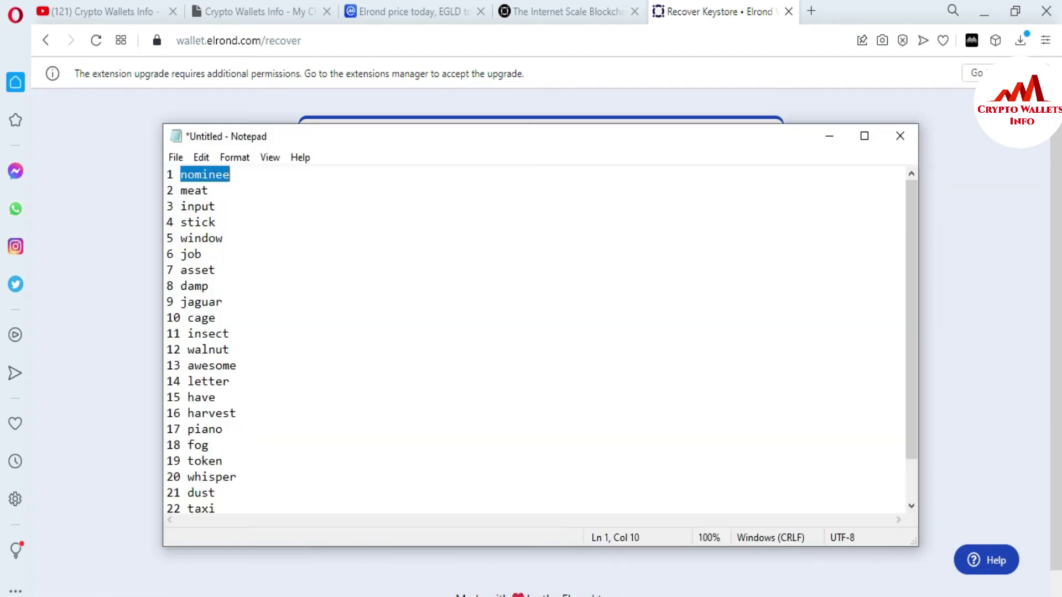
drag(181, 191, 210, 191)
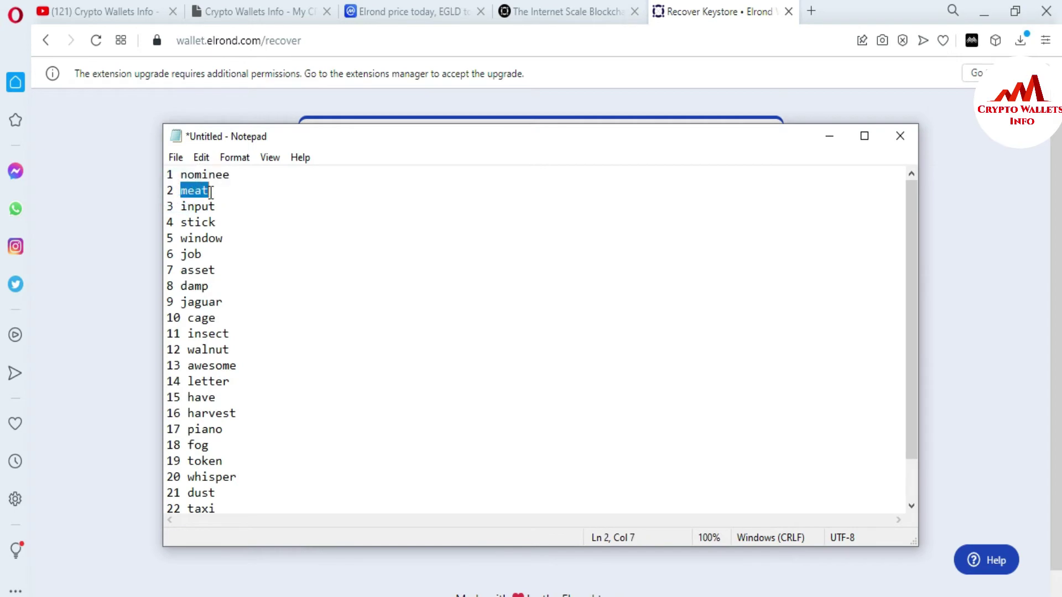
key(ctrl+c)
click(113, 332)
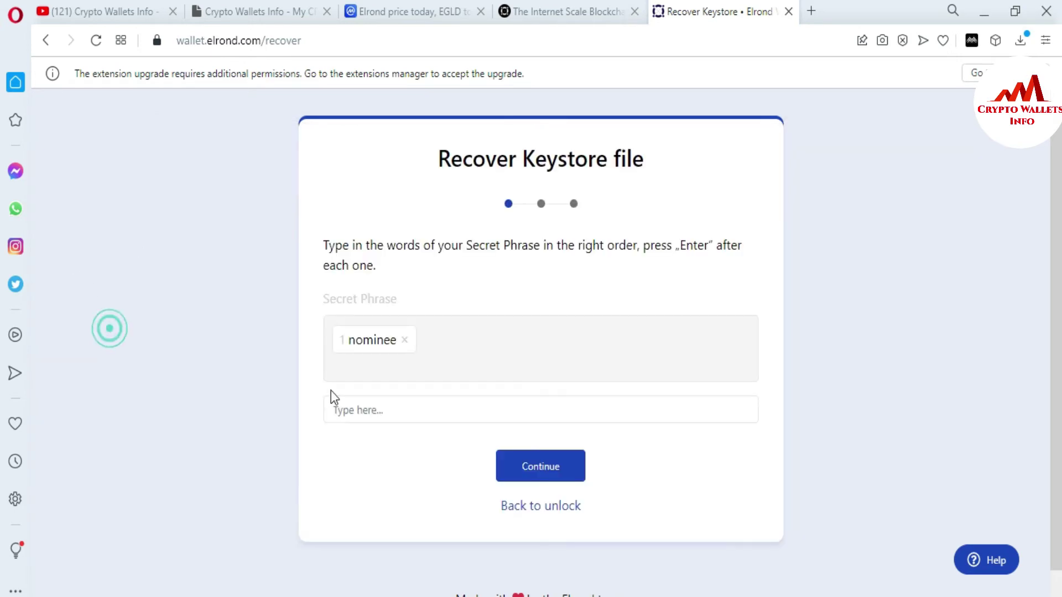
click(354, 410)
key(ctrl+v)
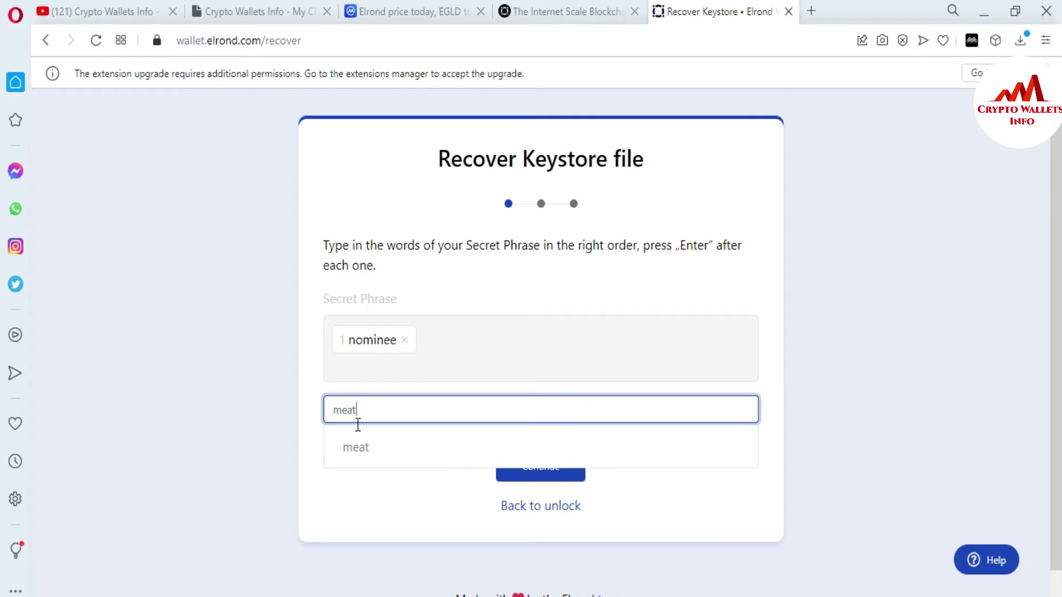
click(361, 445)
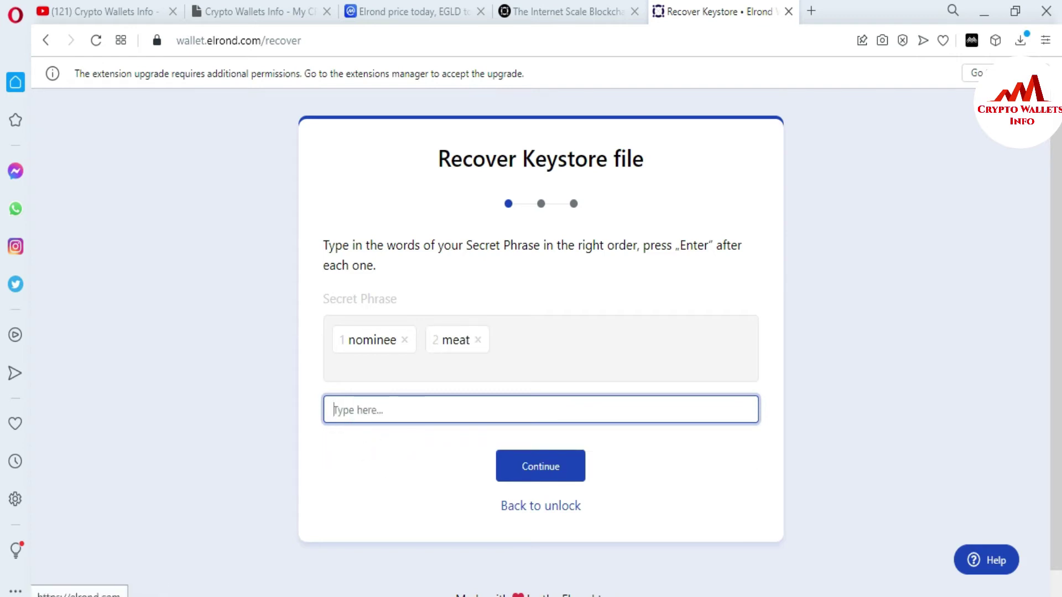
key(alt+Tab)
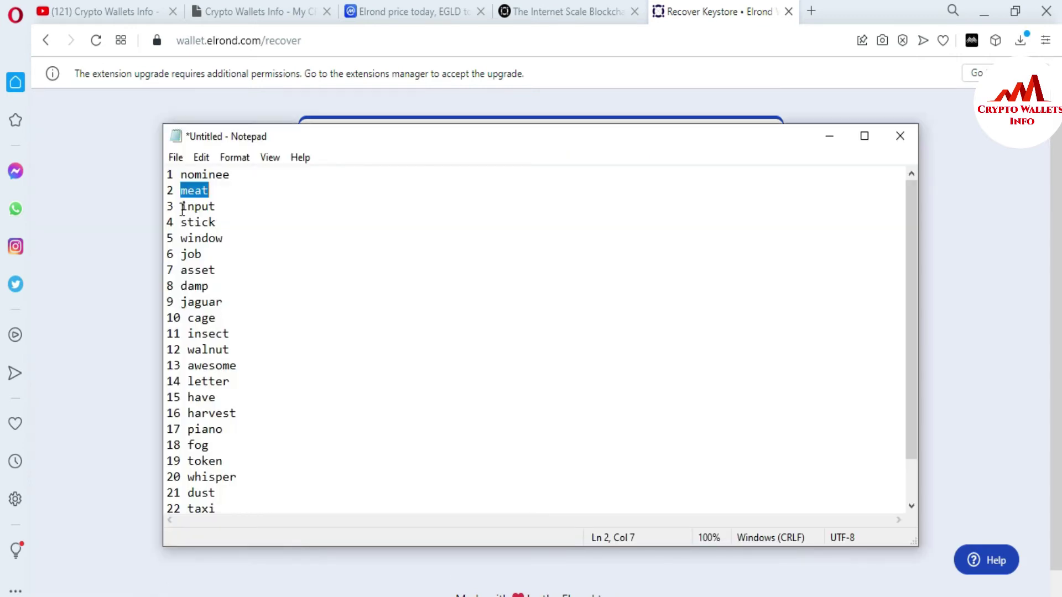
drag(181, 206, 217, 208)
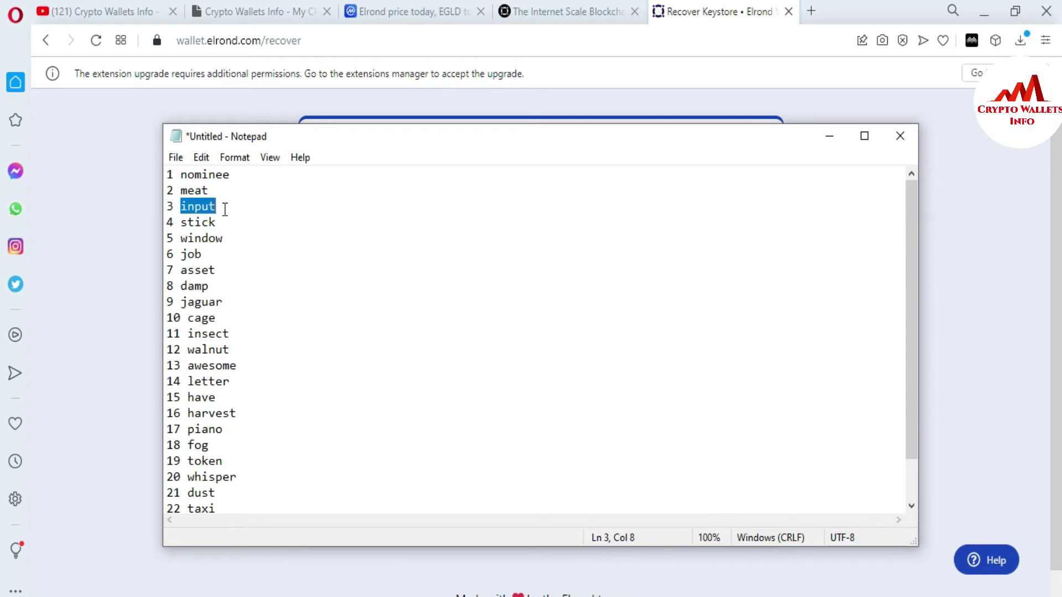
key(ctrl+c)
click(147, 291)
click(388, 412)
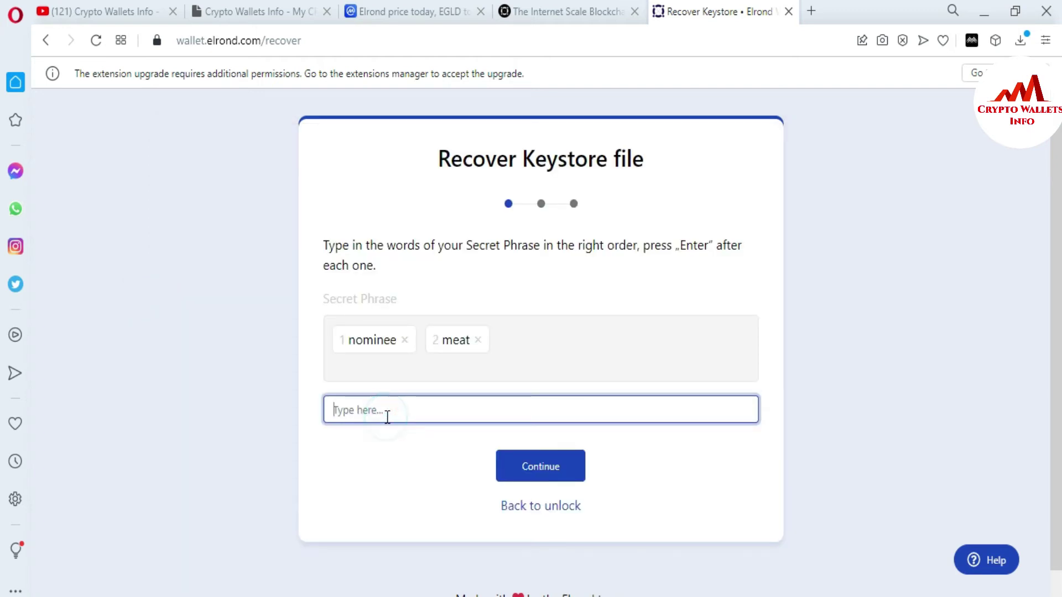
key(ctrl+v)
click(382, 448)
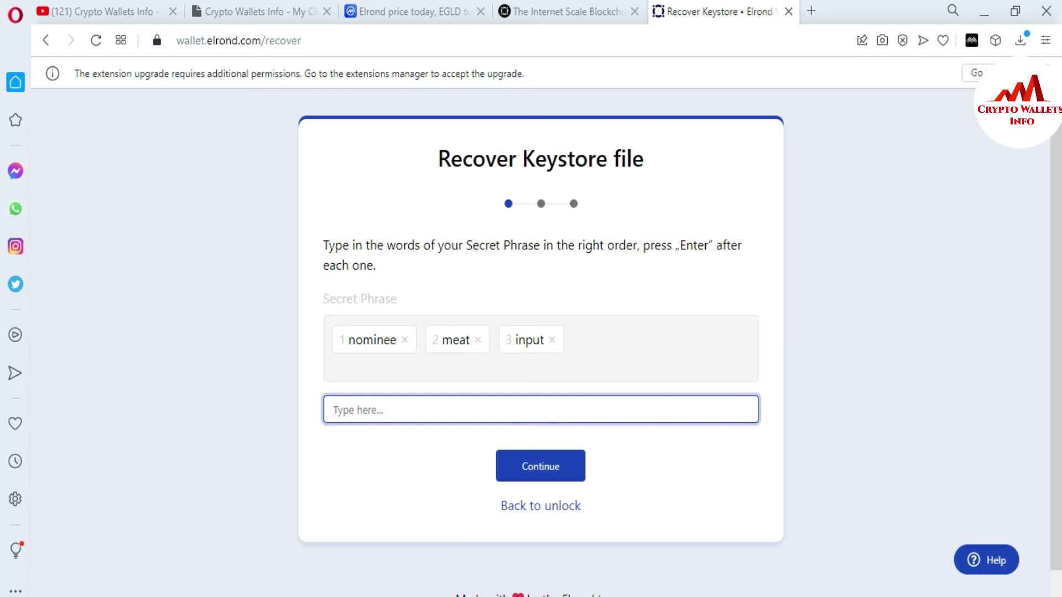
key(alt+Tab)
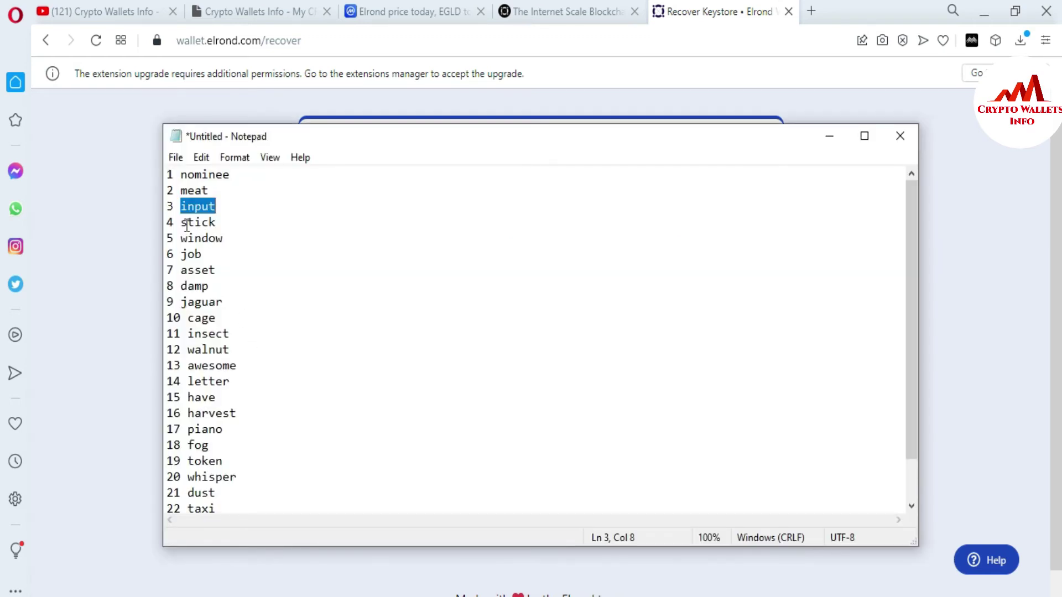
double_click(197, 223)
key(ctrl+c)
click(183, 222)
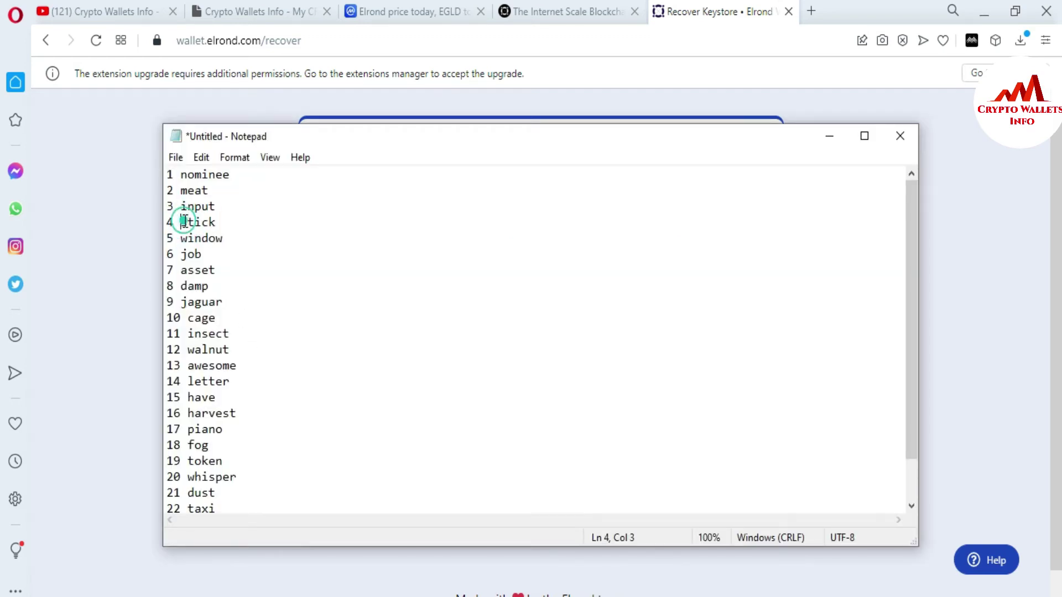
drag(181, 221, 224, 222)
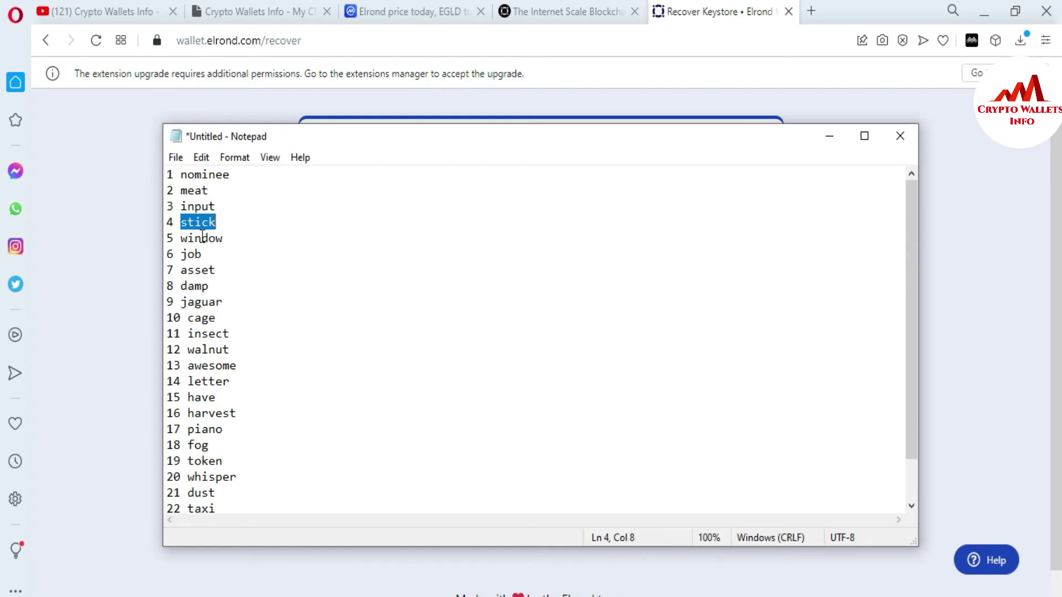
key(ctrl+c)
key(alt+Tab)
click(384, 410)
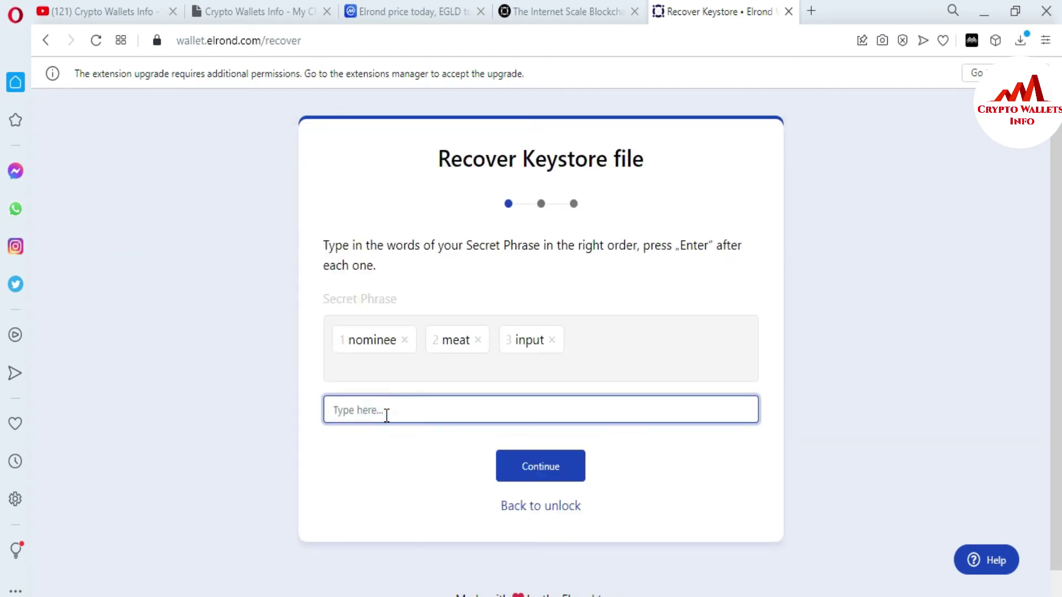
key(ctrl+v)
click(371, 446)
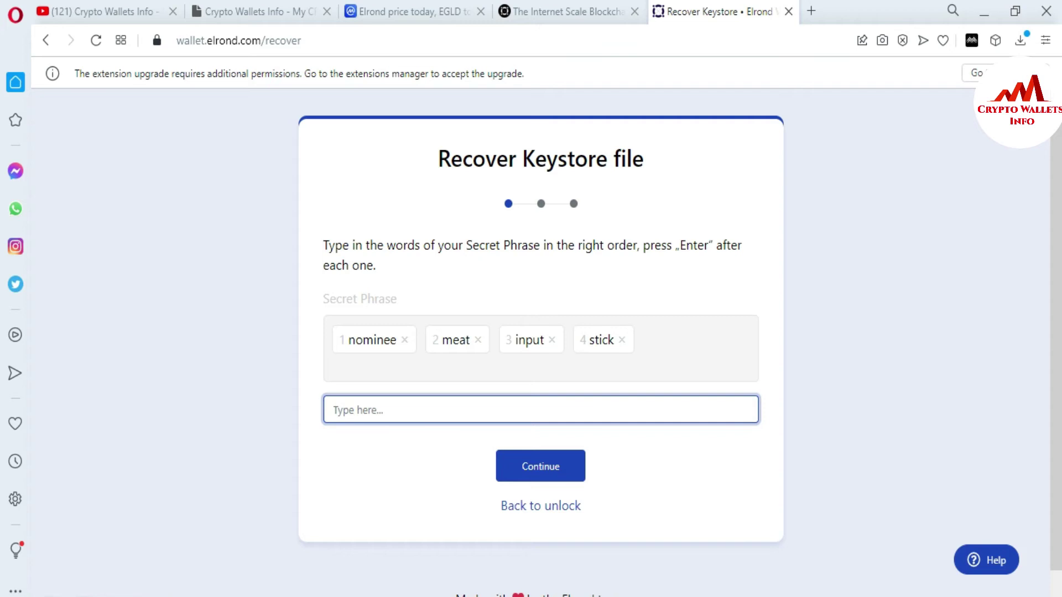
key(alt+Tab)
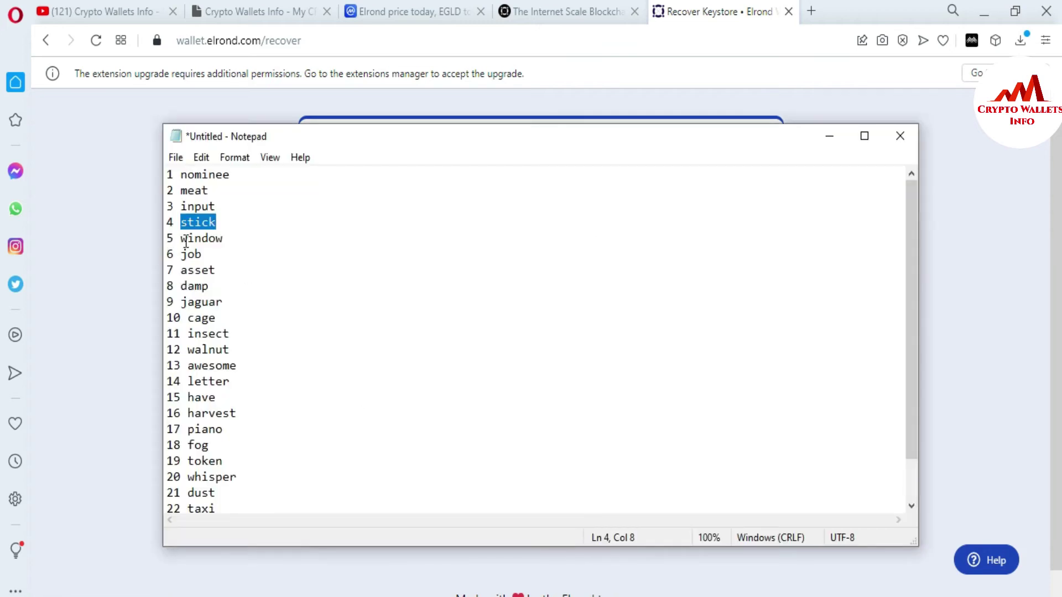
double_click(199, 238)
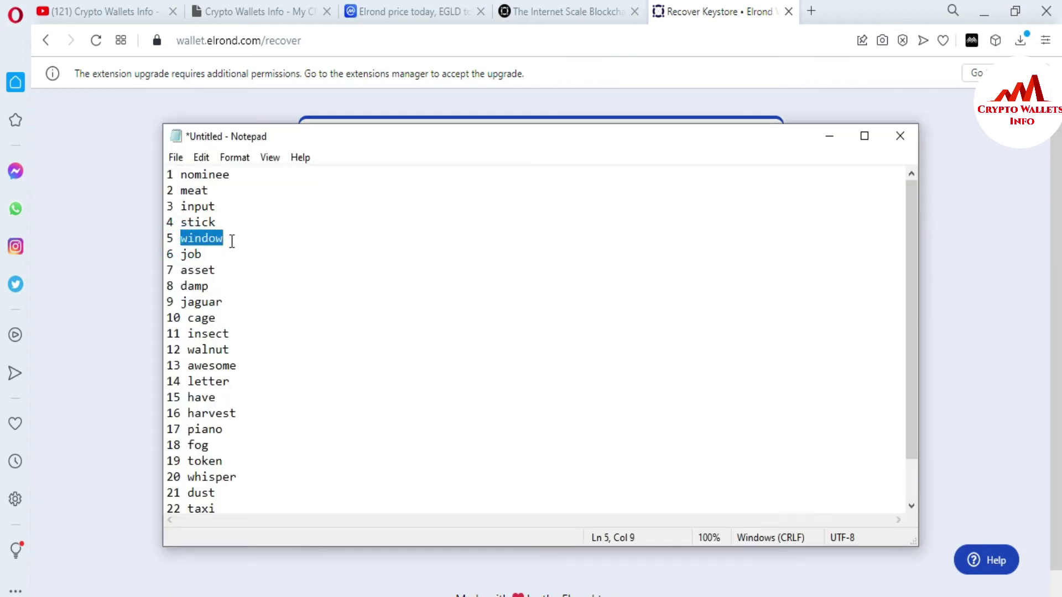
key(ctrl+c)
click(117, 266)
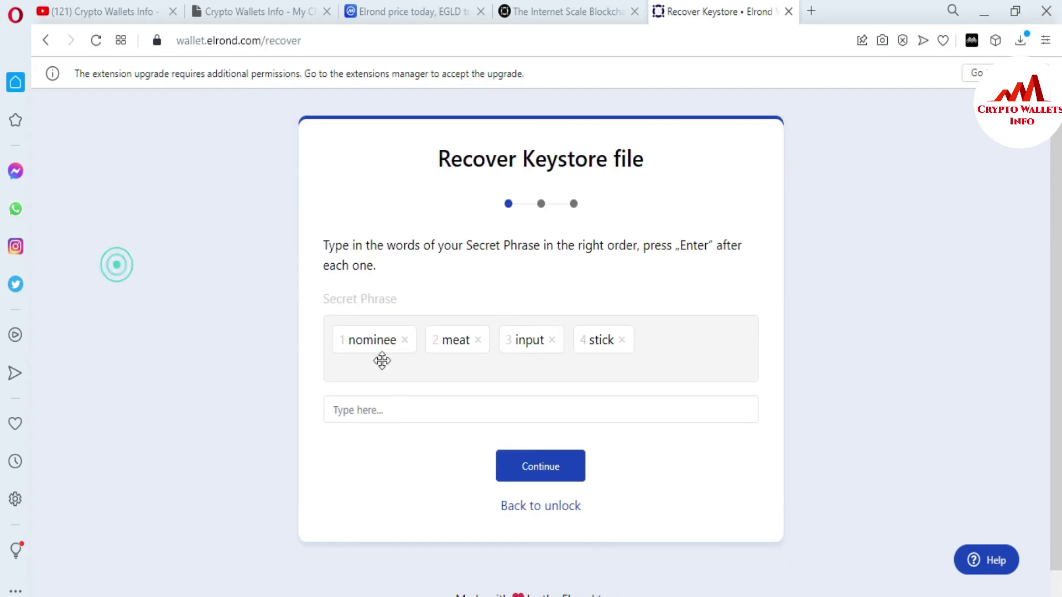
click(383, 412)
key(ctrl+v)
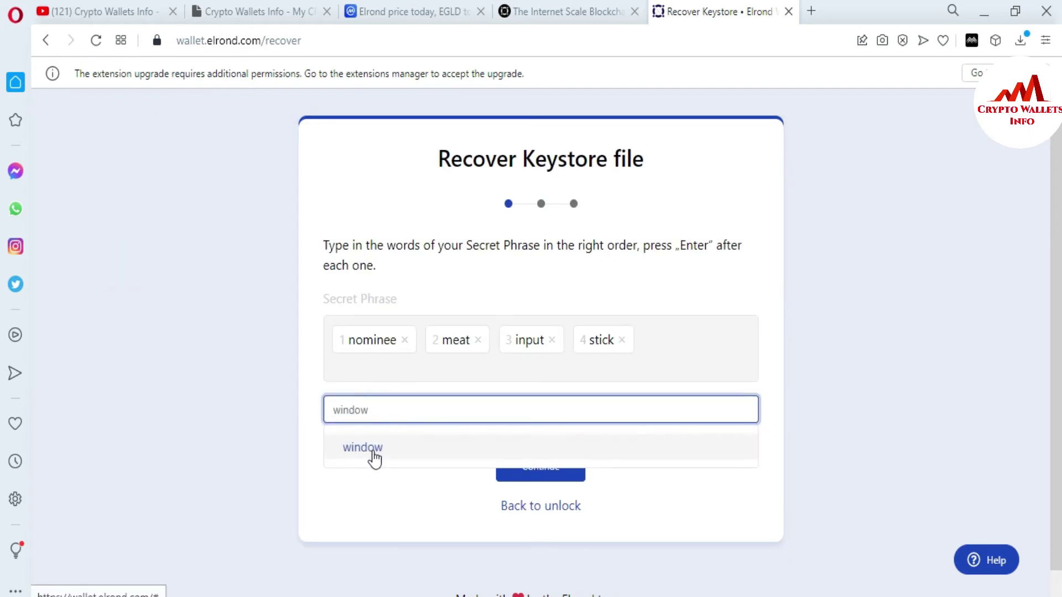
click(366, 446)
click(520, 585)
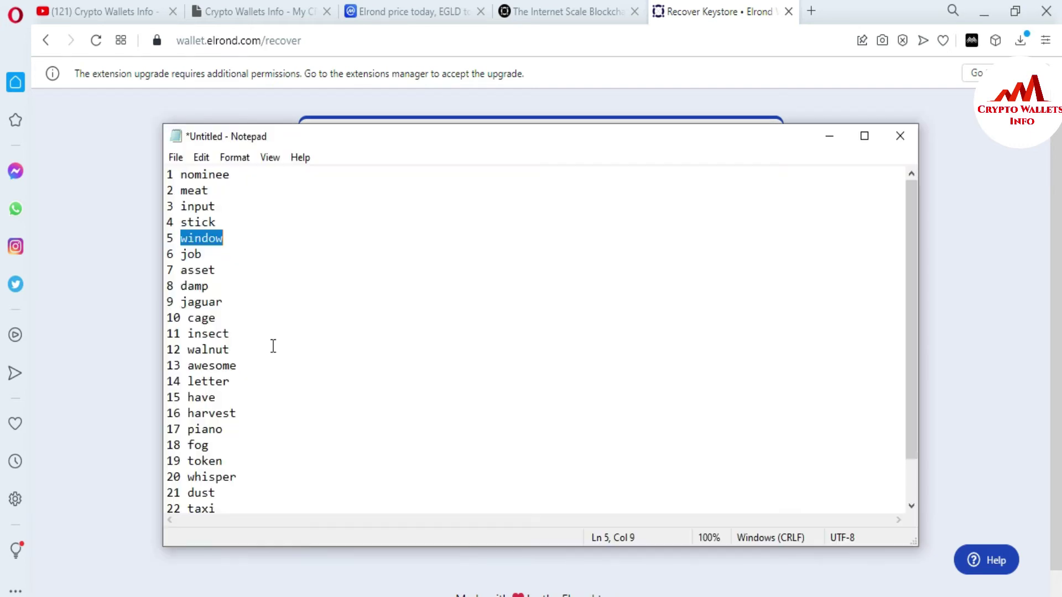
double_click(190, 254)
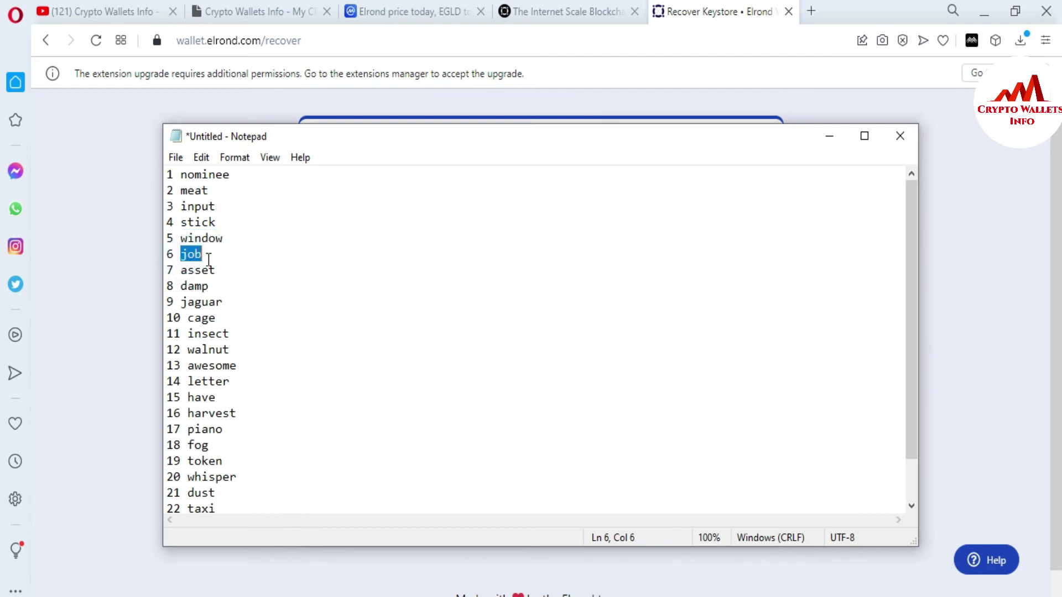
key(ctrl+c)
click(126, 280)
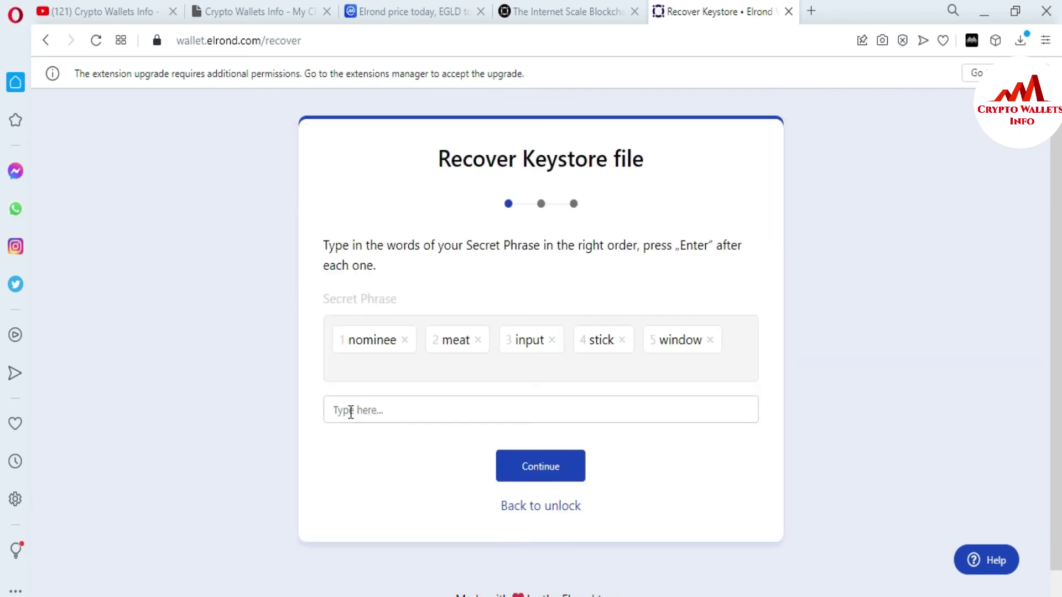
click(349, 411)
key(ctrl+v)
click(356, 449)
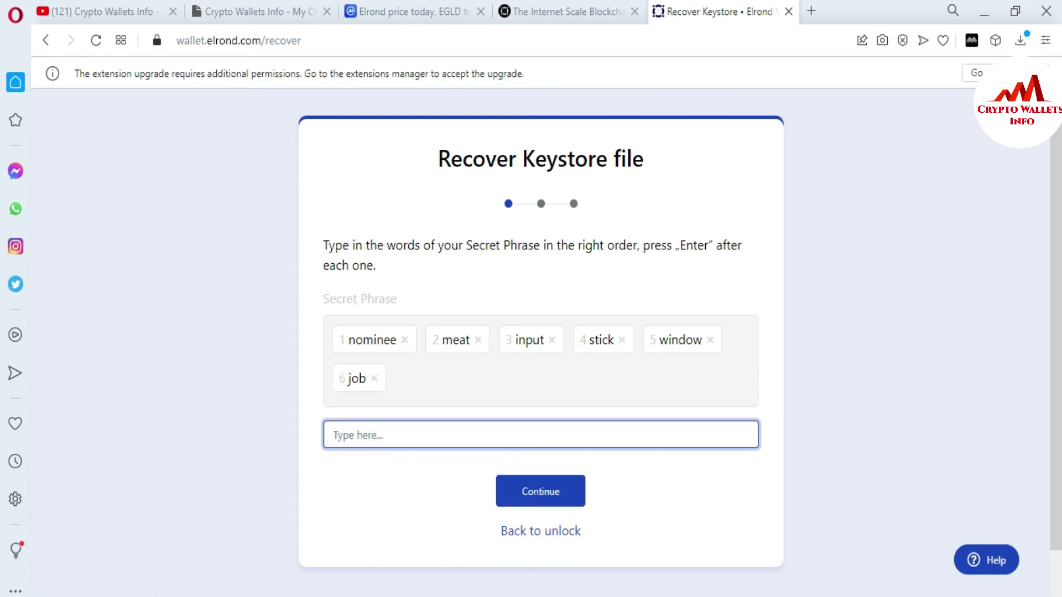
key(alt+Tab)
double_click(195, 270)
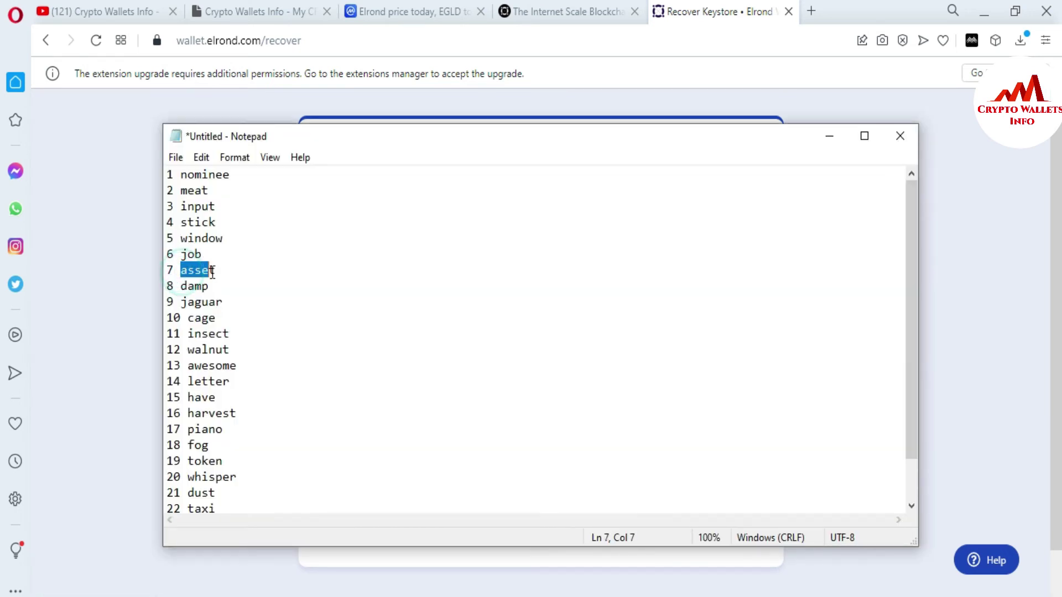
drag(213, 271, 218, 270)
key(ctrl+c)
key(alt+Tab)
click(391, 434)
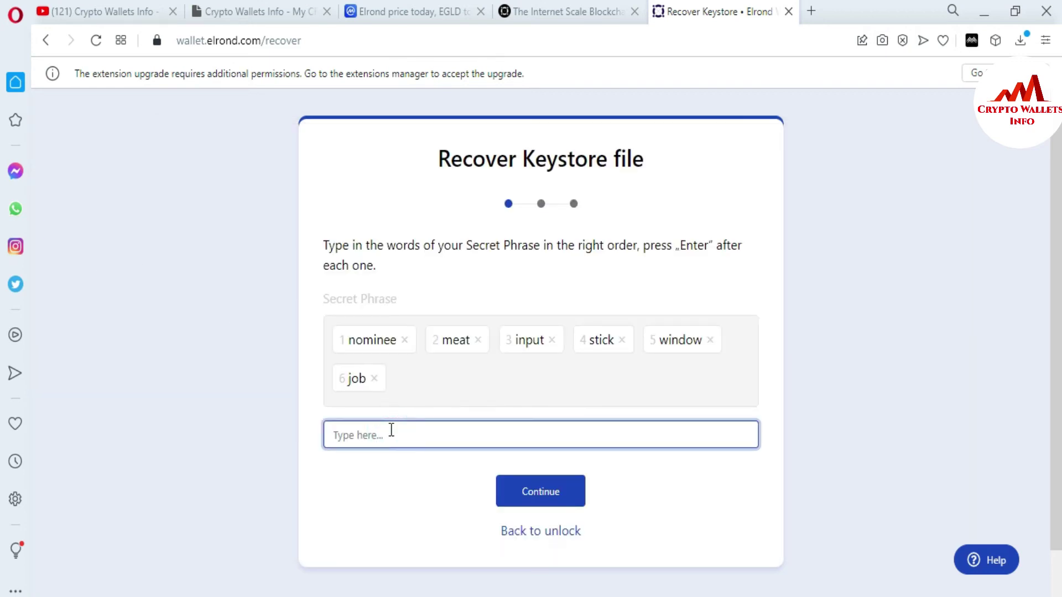
key(ctrl+v)
click(366, 471)
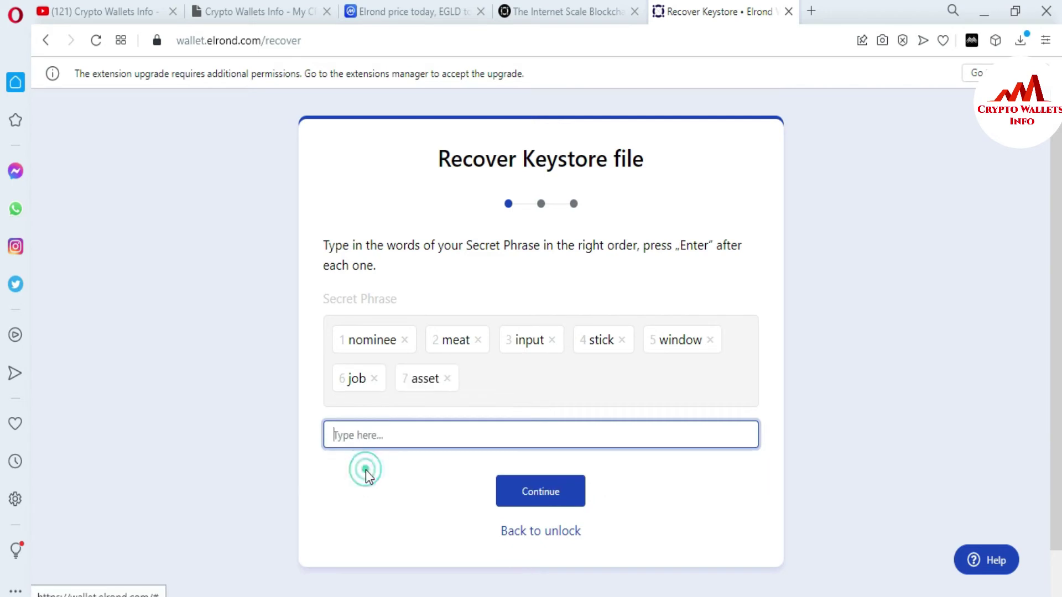
key(alt+Tab)
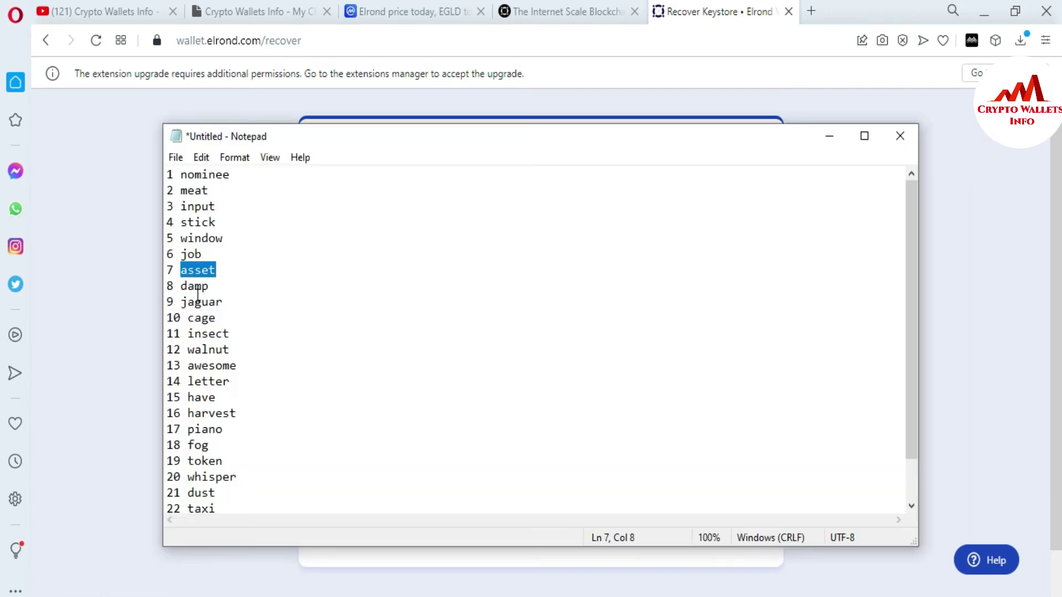
drag(181, 286, 217, 287)
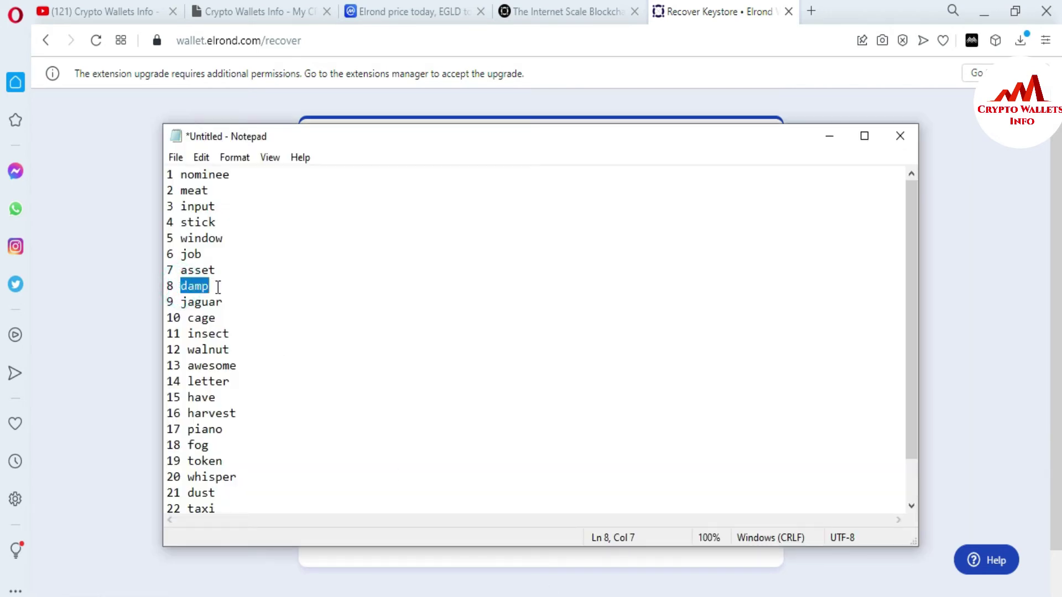
key(ctrl+c)
key(alt+Tab)
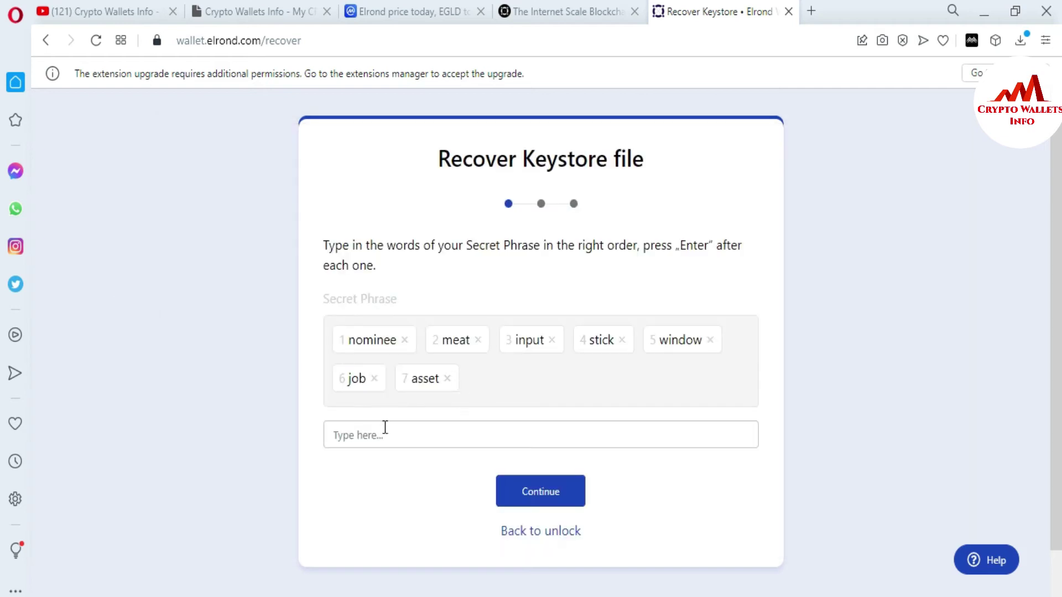
click(384, 431)
key(ctrl+v)
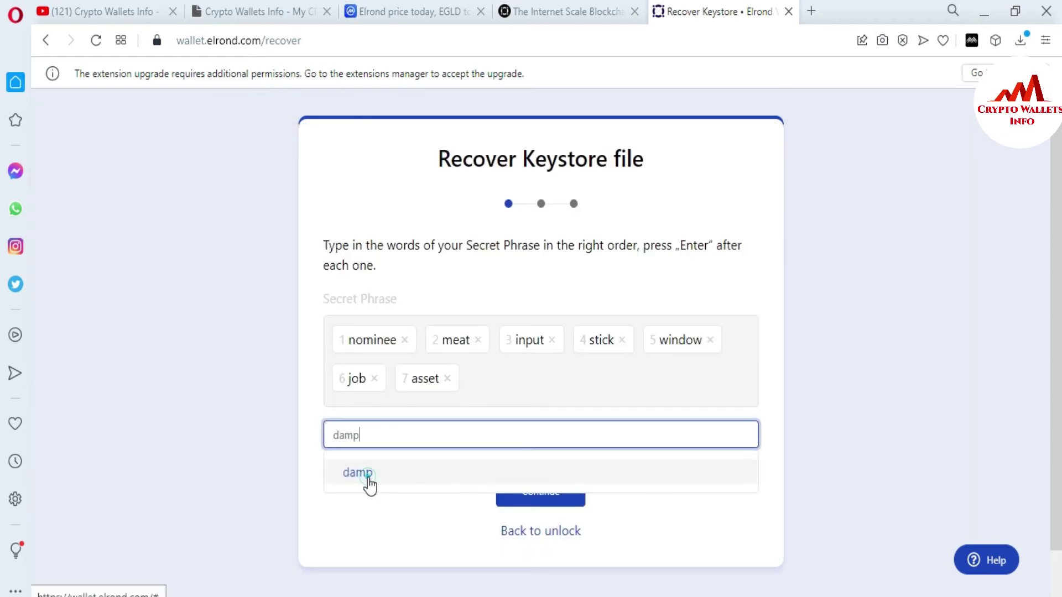
click(367, 472)
key(alt+Tab)
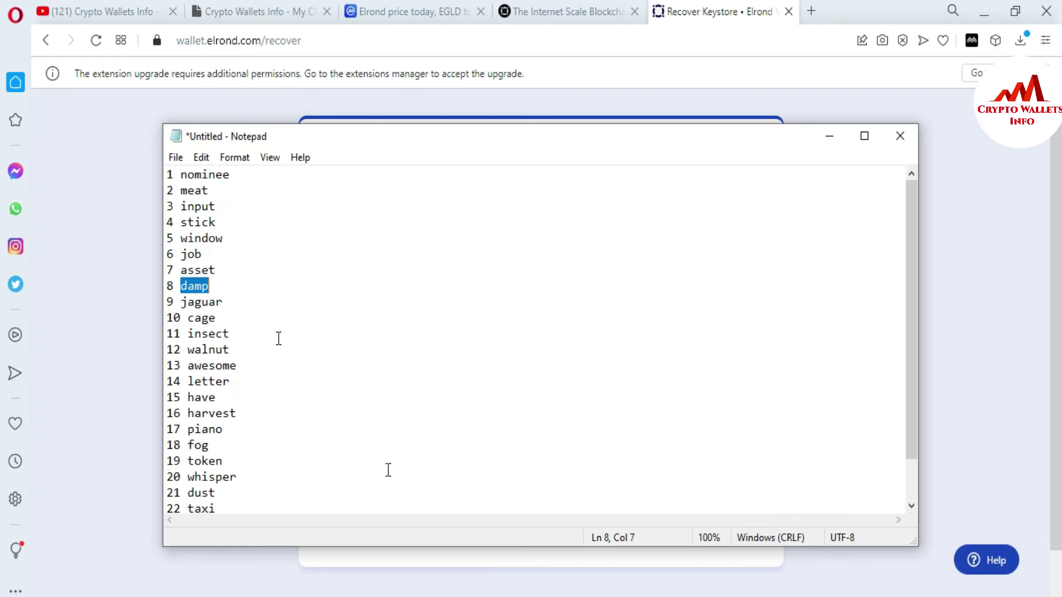
drag(181, 302, 236, 308)
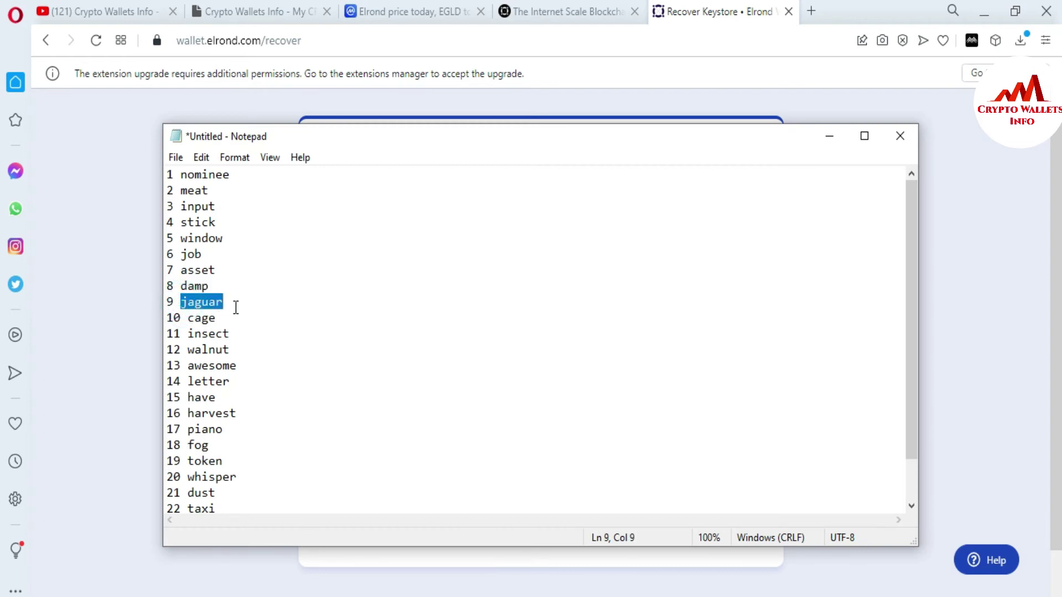
click(122, 318)
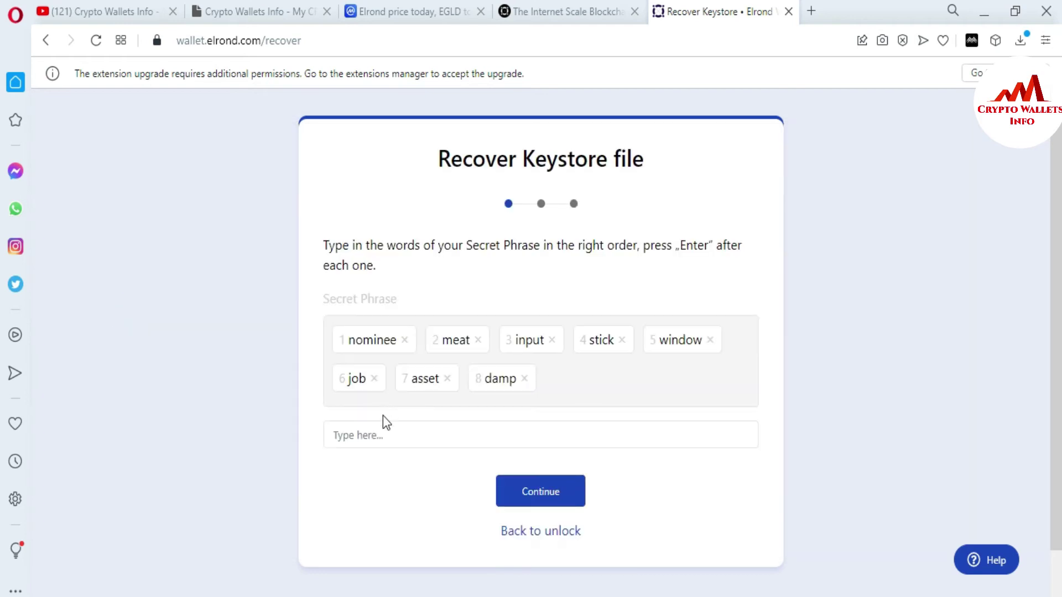
click(373, 434)
key(ctrl+v)
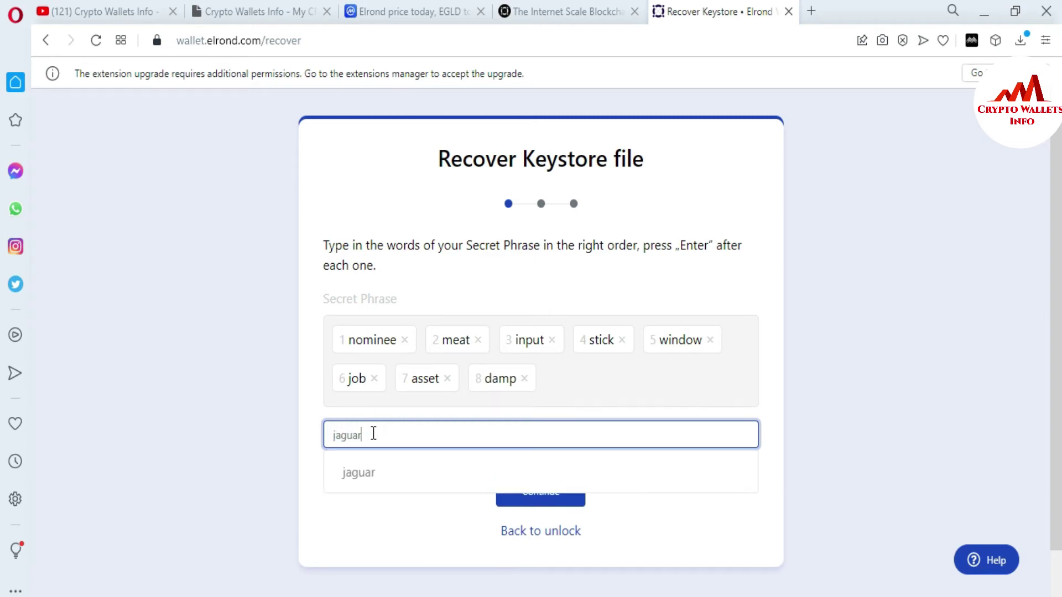
click(366, 471)
key(alt+Tab)
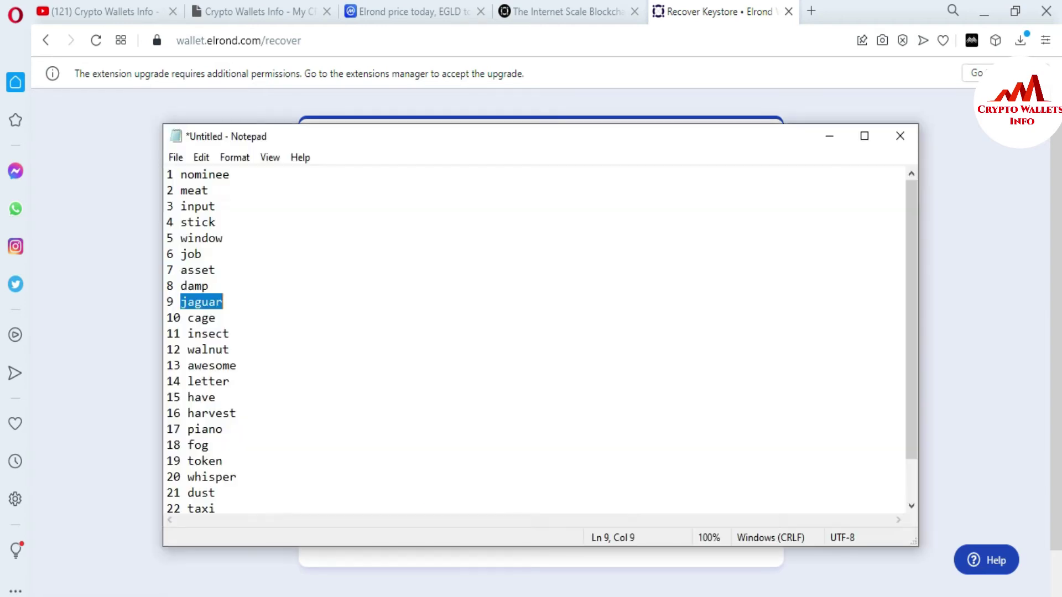
drag(187, 319, 218, 319)
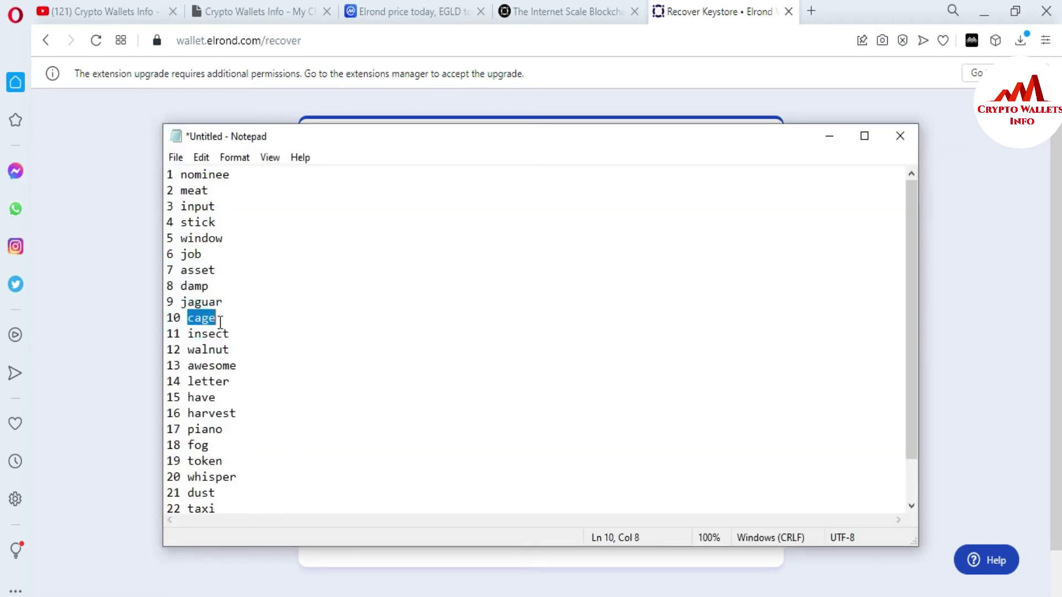
key(ctrl+c)
click(120, 340)
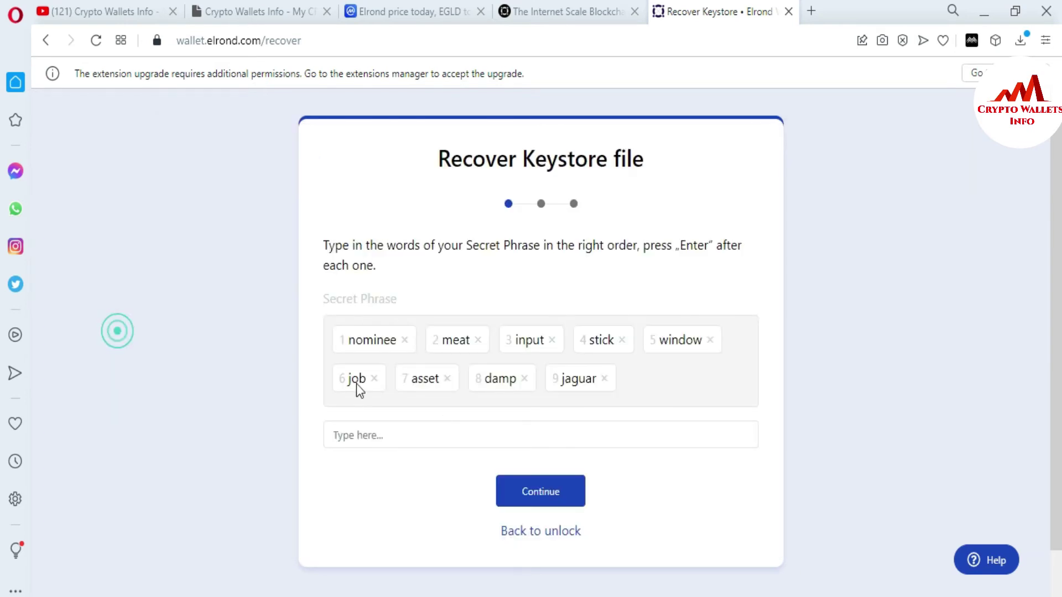
click(422, 438)
key(ctrl+v)
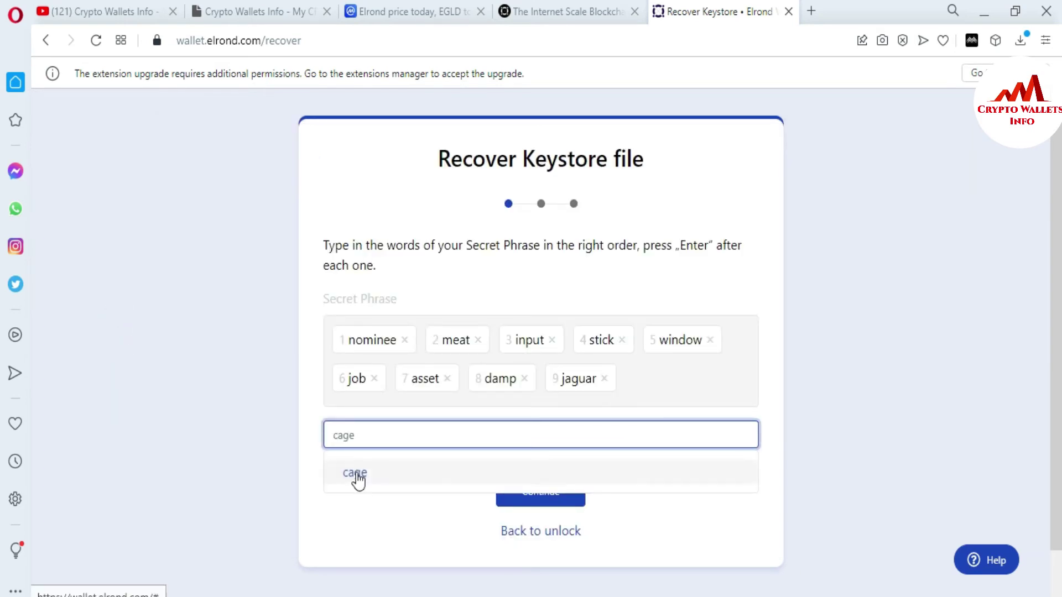
click(355, 476)
click(121, 338)
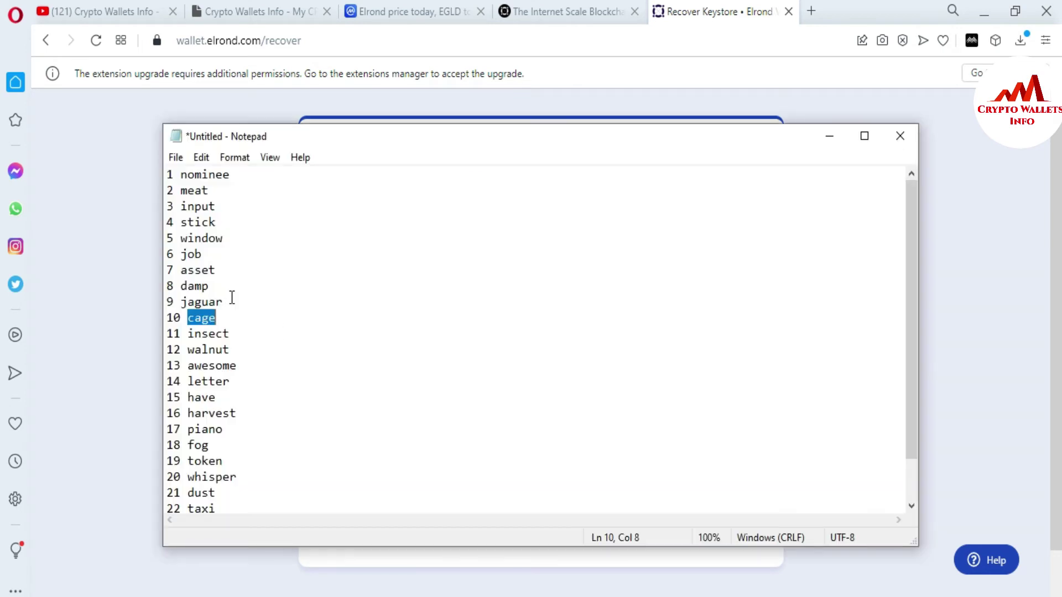
drag(188, 334, 229, 333)
key(ctrl+c)
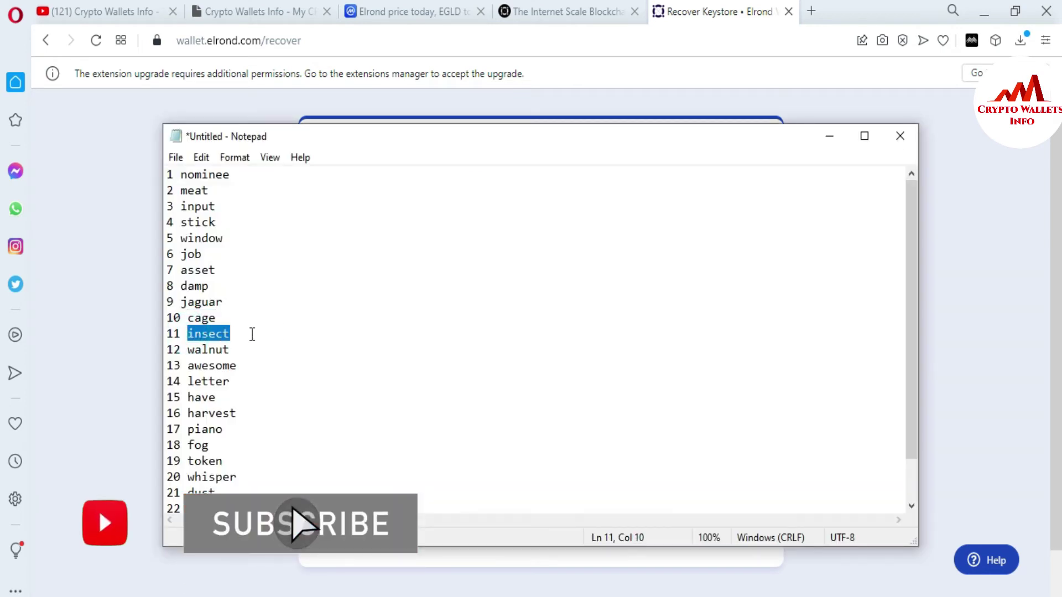
click(122, 357)
click(393, 435)
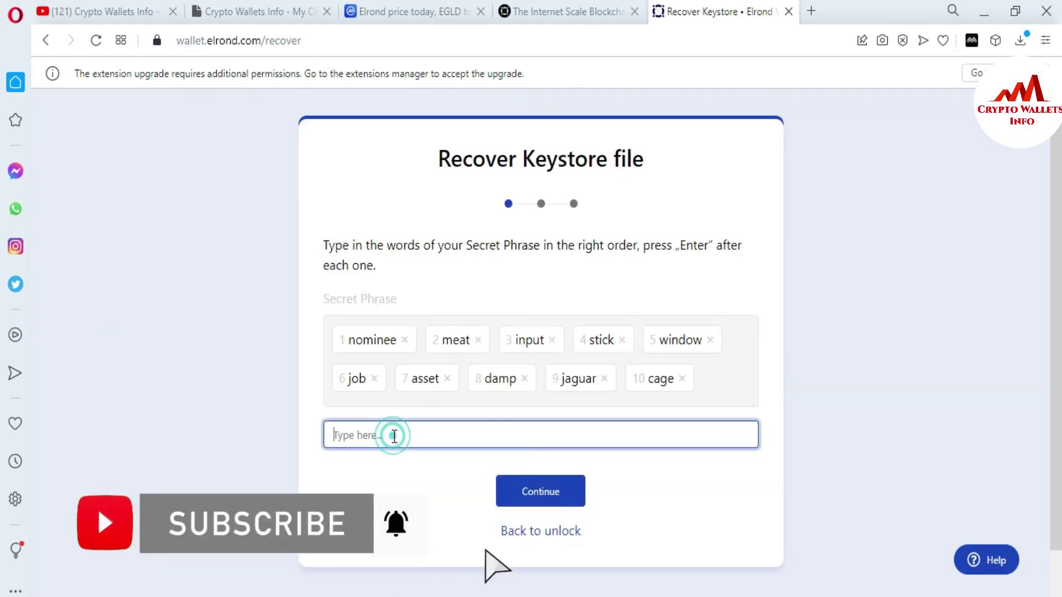
key(ctrl+v)
click(358, 473)
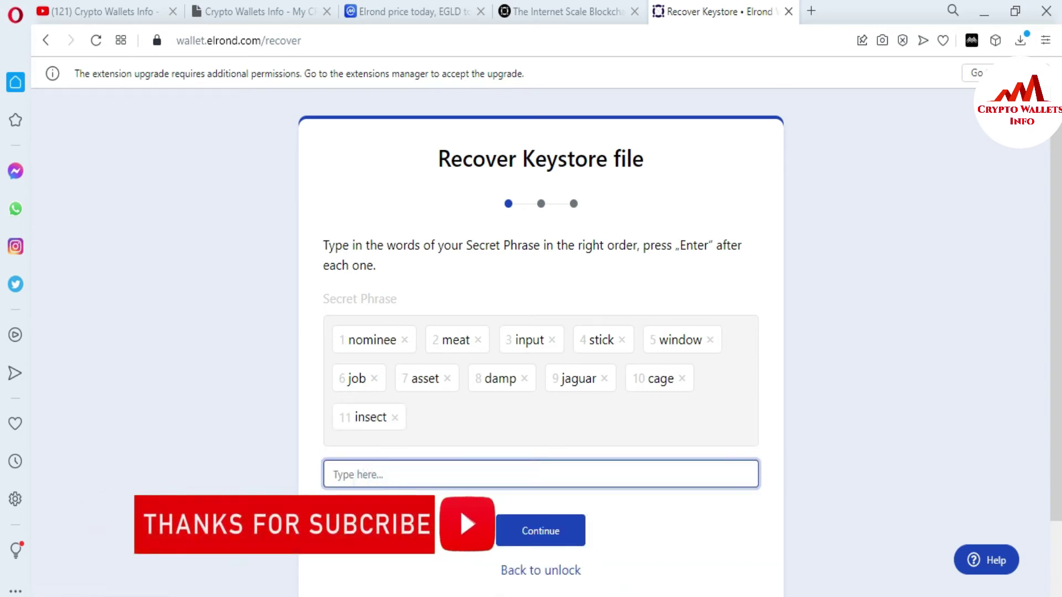
click(121, 338)
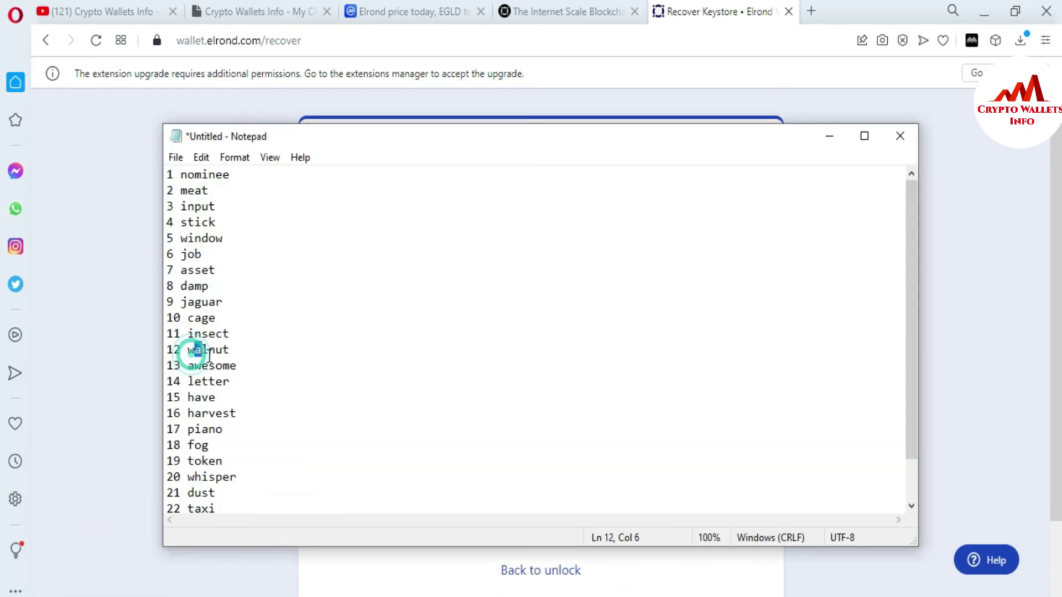
mouse_move(216, 350)
mouse_down()
mouse_move(190, 349)
mouse_move(236, 350)
mouse_up()
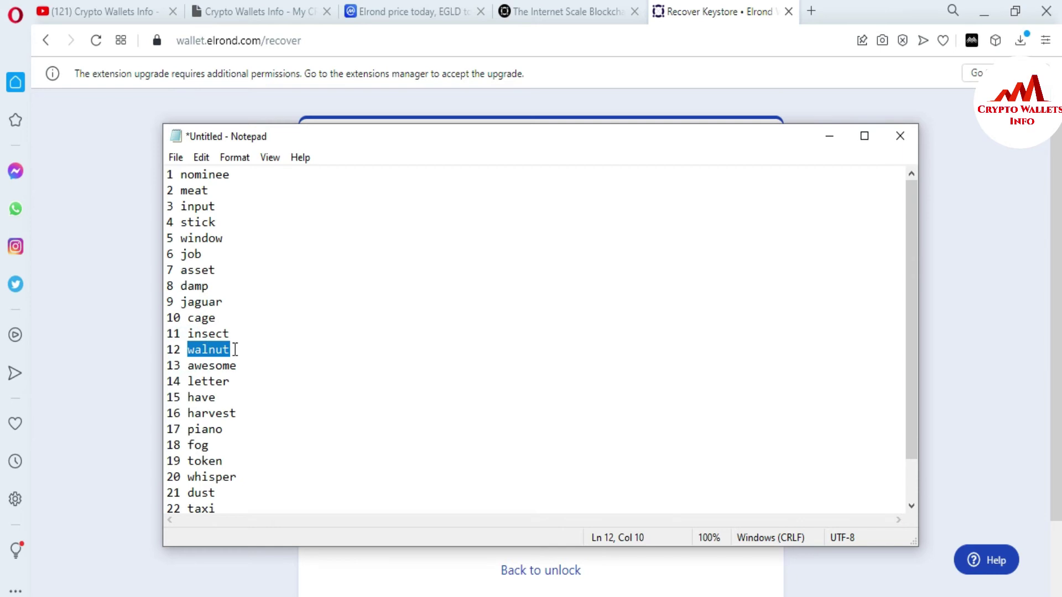
key(ctrl+c)
click(120, 359)
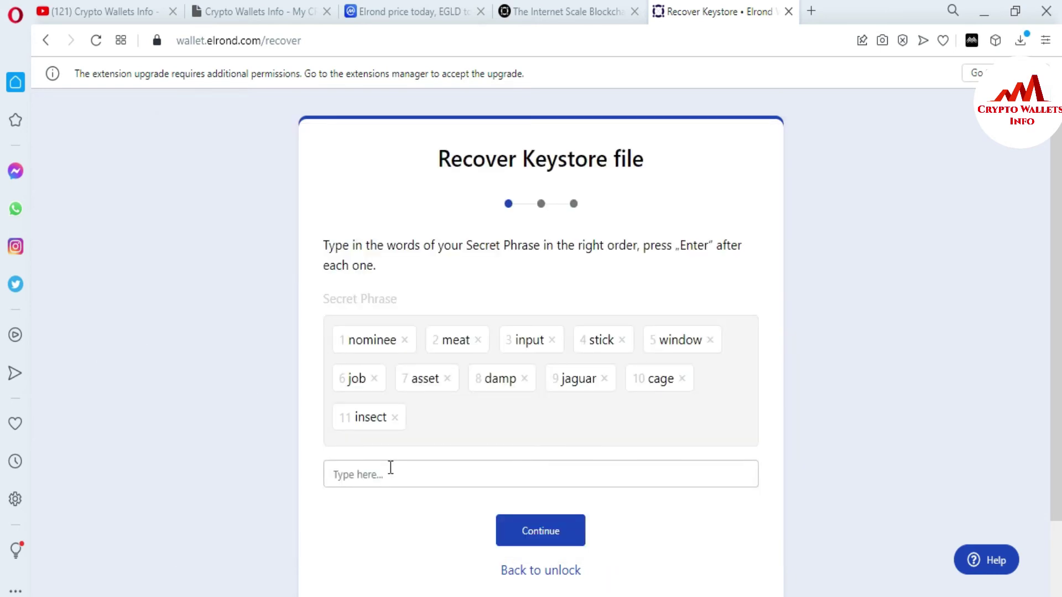
click(390, 470)
key(ctrl+v)
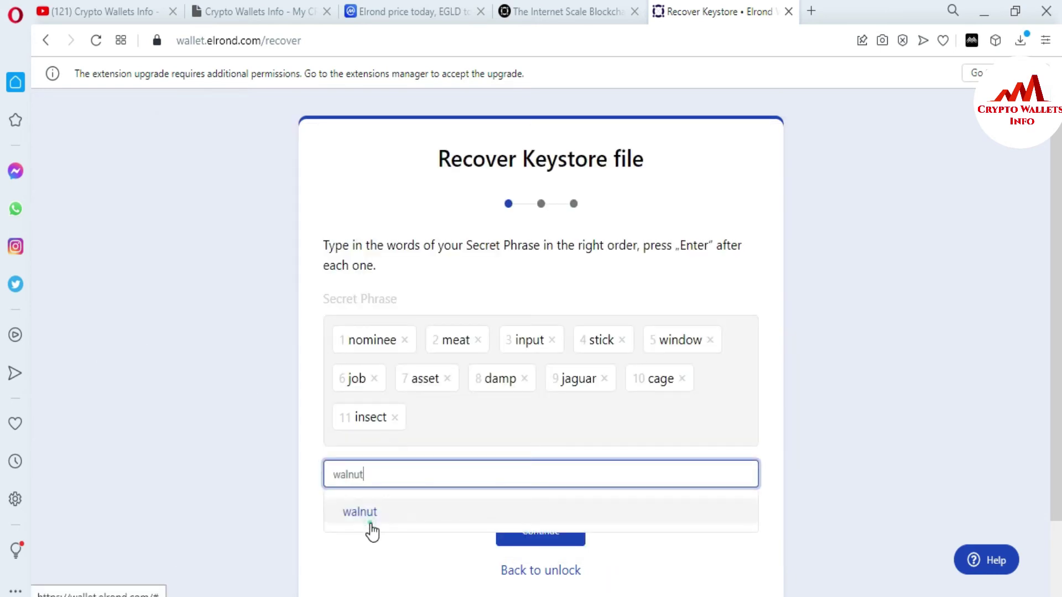
click(362, 512)
key(alt+Tab)
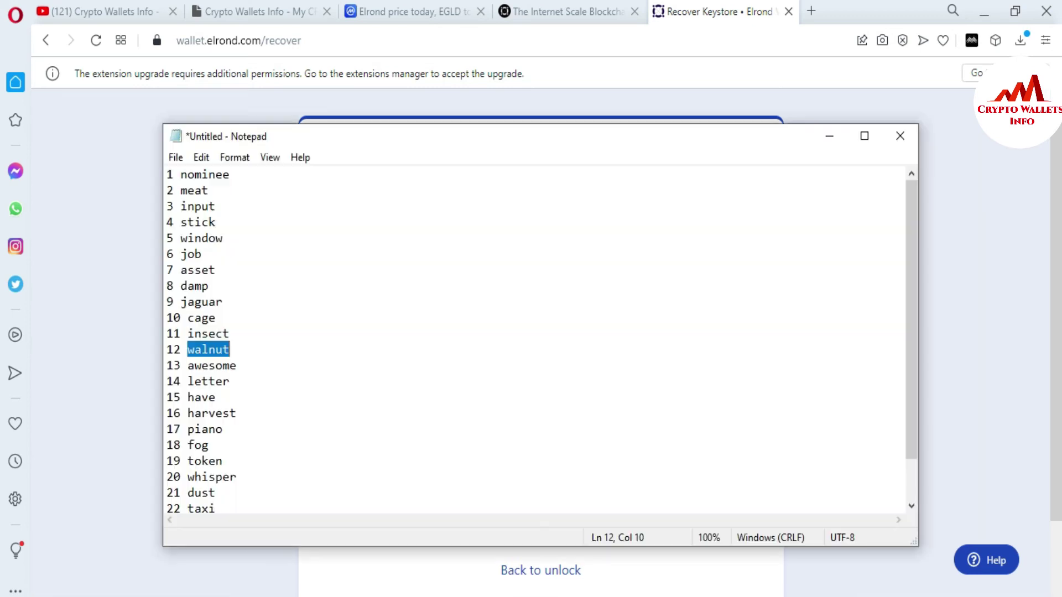
drag(189, 365, 239, 366)
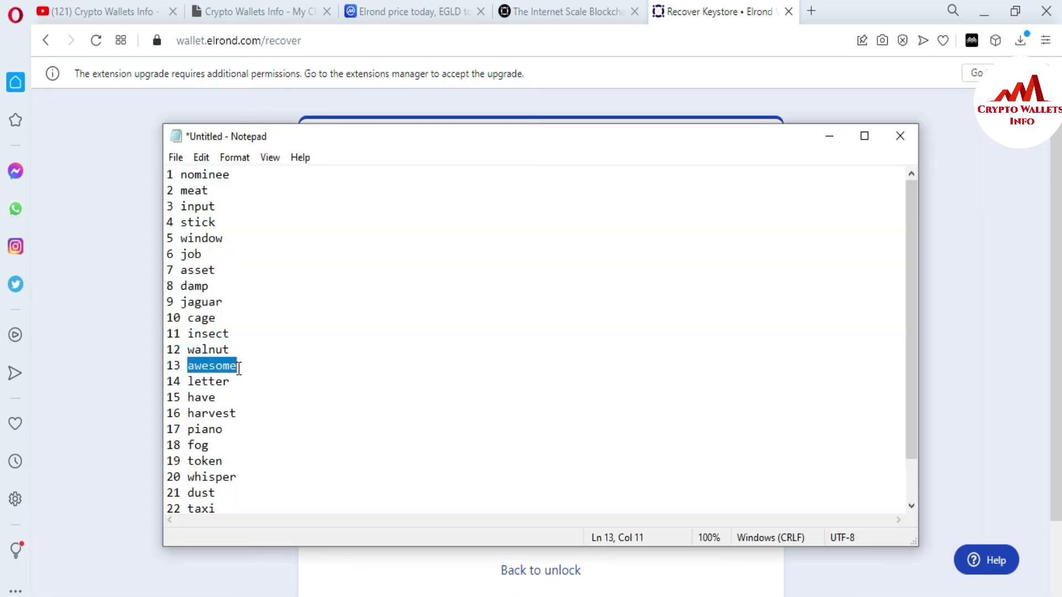
key(ctrl+c)
key(alt+Tab)
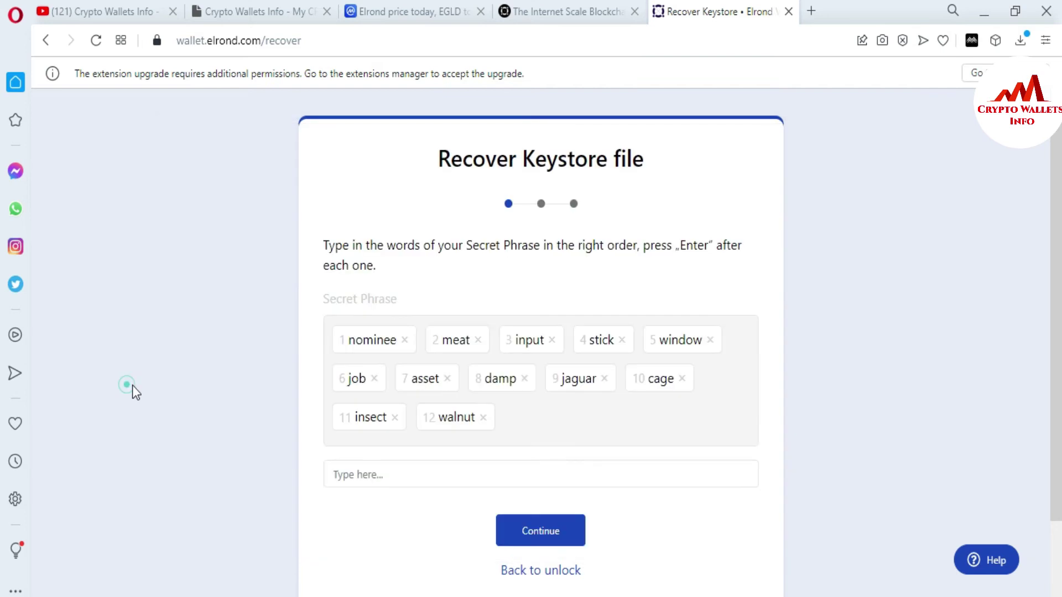
click(411, 475)
key(ctrl+v)
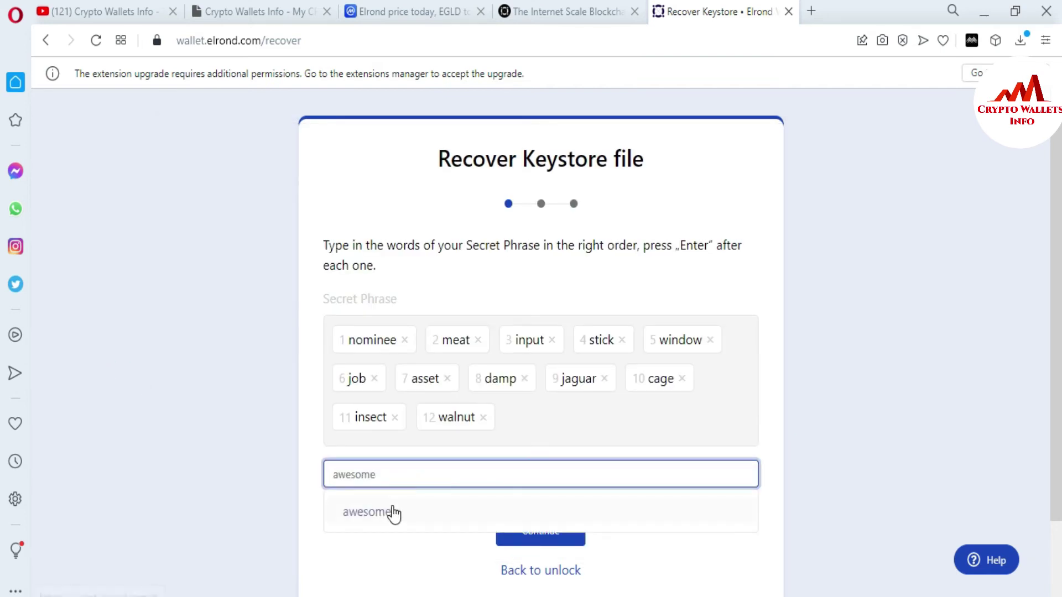
click(393, 511)
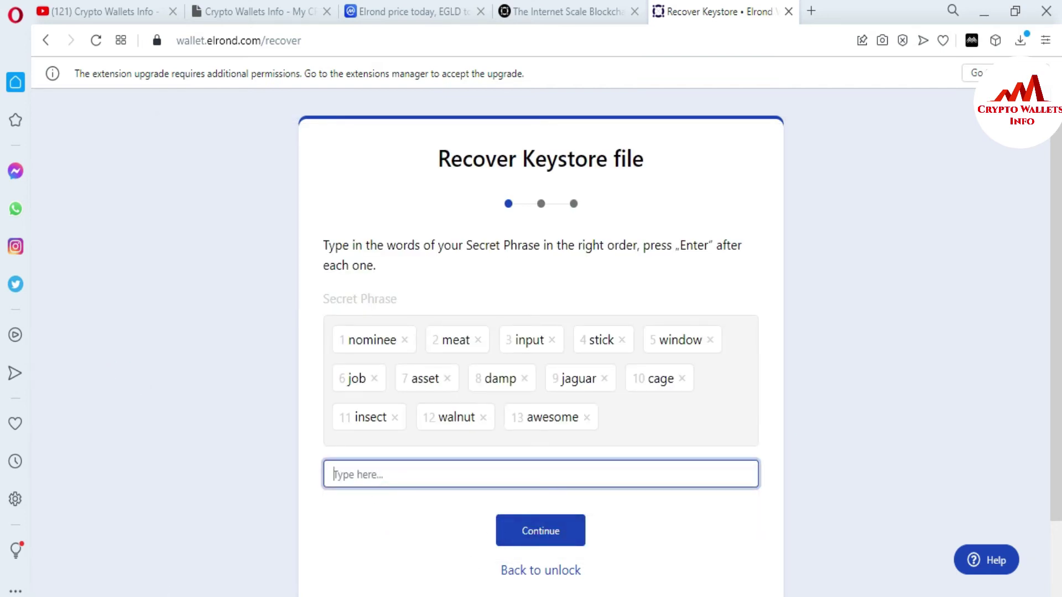
key(alt+Tab)
drag(187, 382, 238, 382)
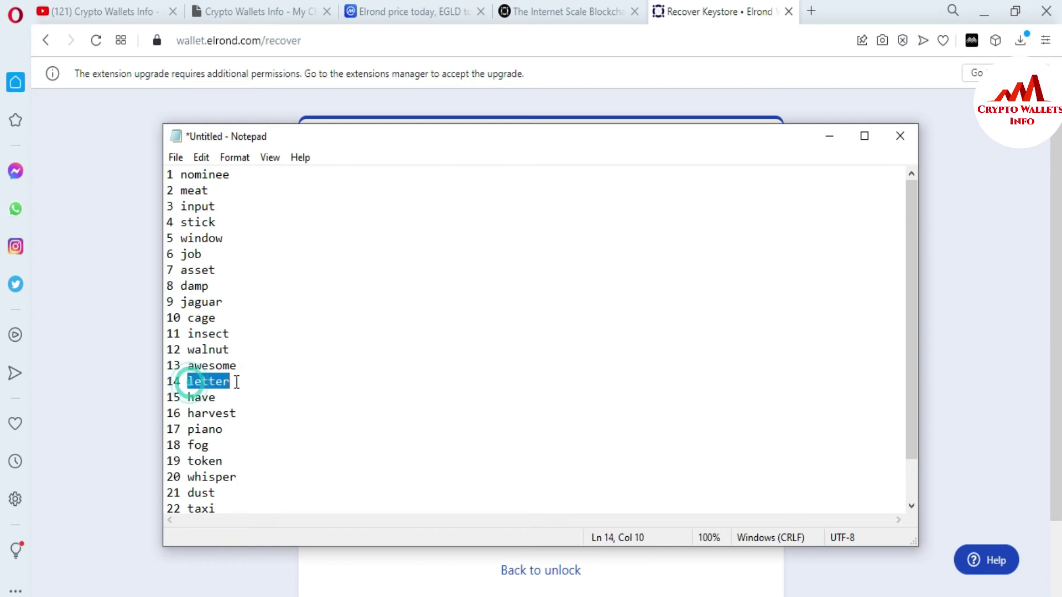
key(ctrl+c)
click(119, 384)
click(363, 475)
key(ctrl+v)
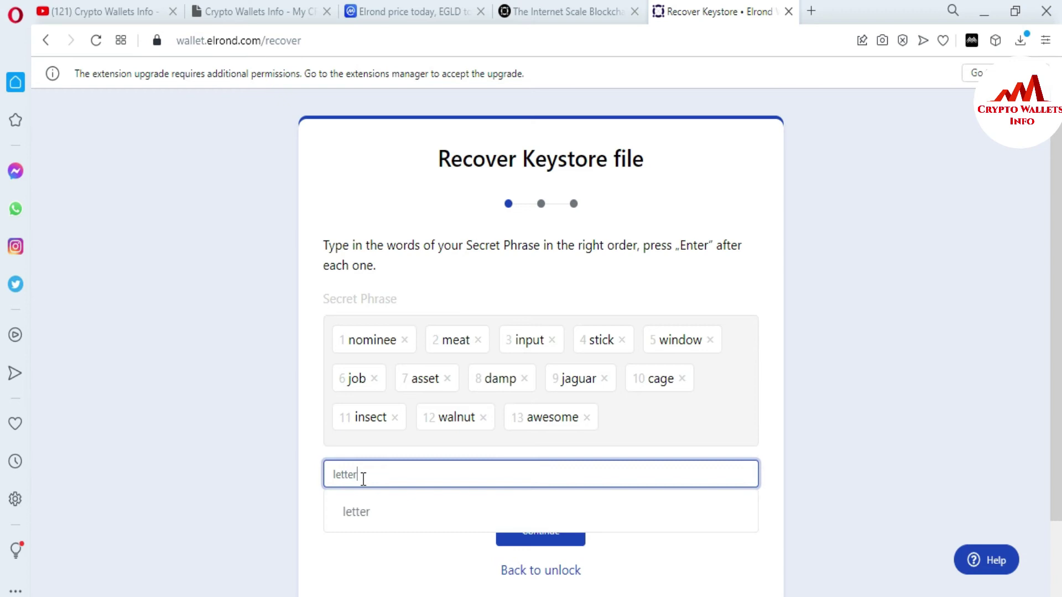
click(356, 511)
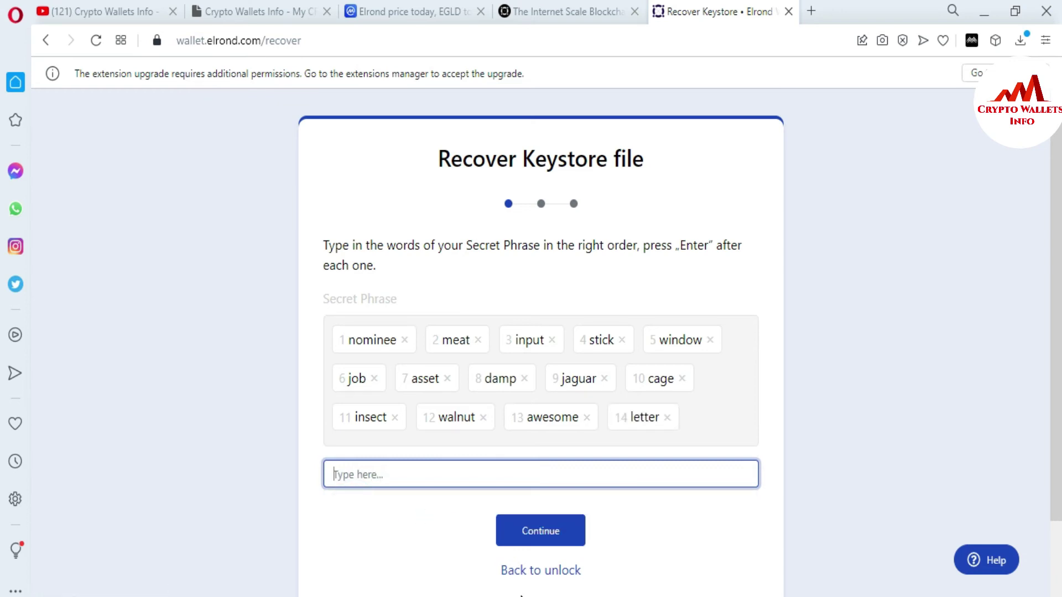
key(alt+Tab)
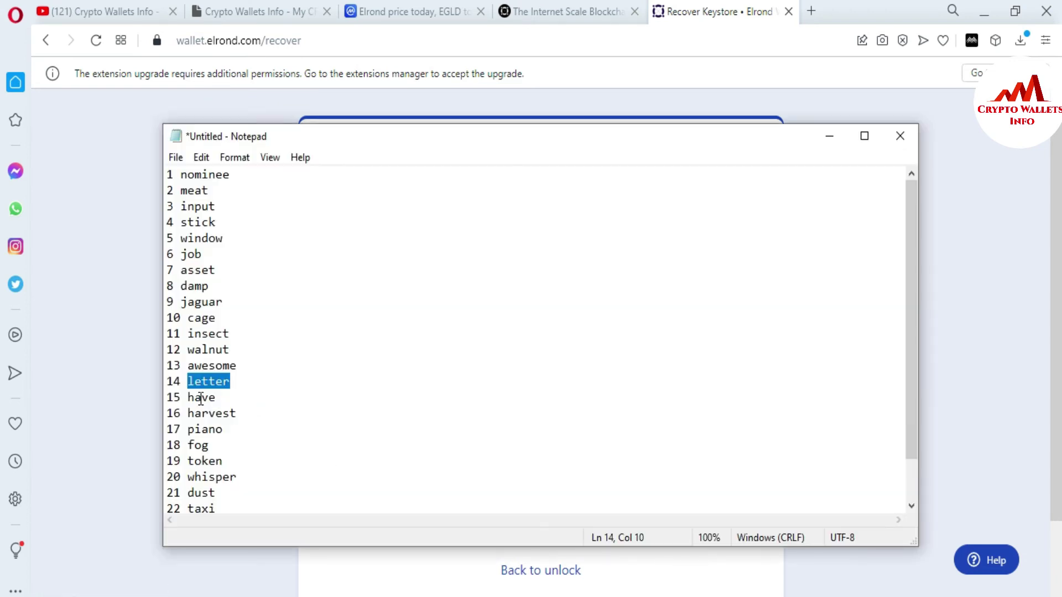
drag(188, 397, 241, 398)
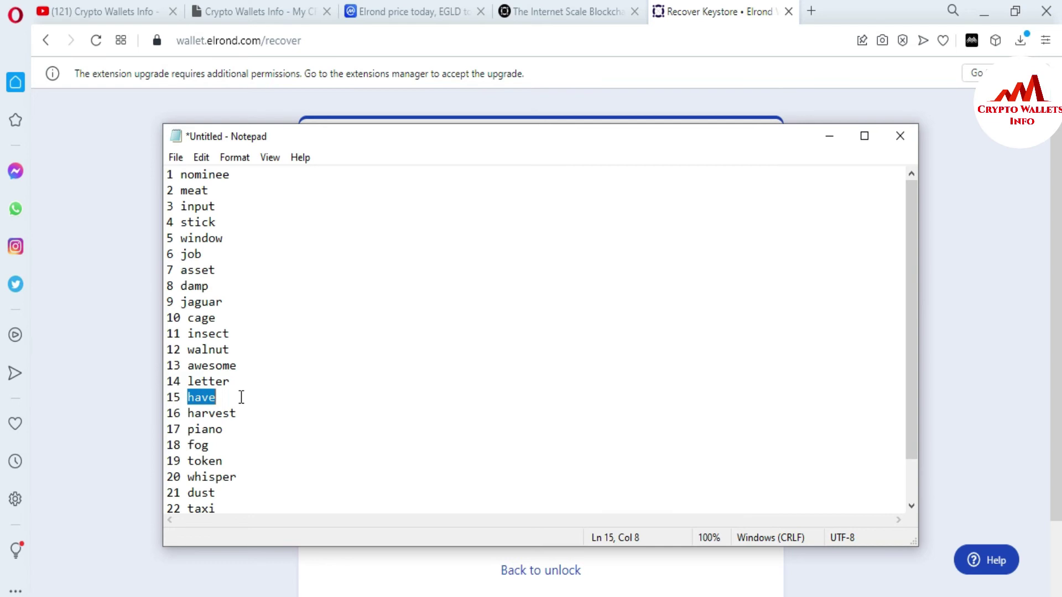
key(ctrl+c)
key(alt+Tab)
click(348, 475)
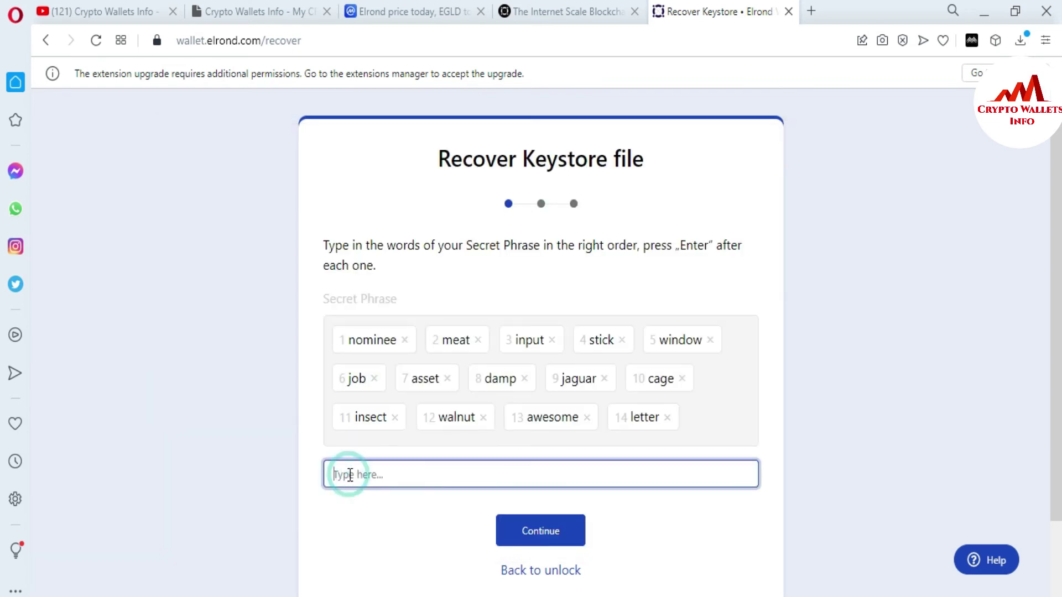
key(ctrl+v)
click(358, 512)
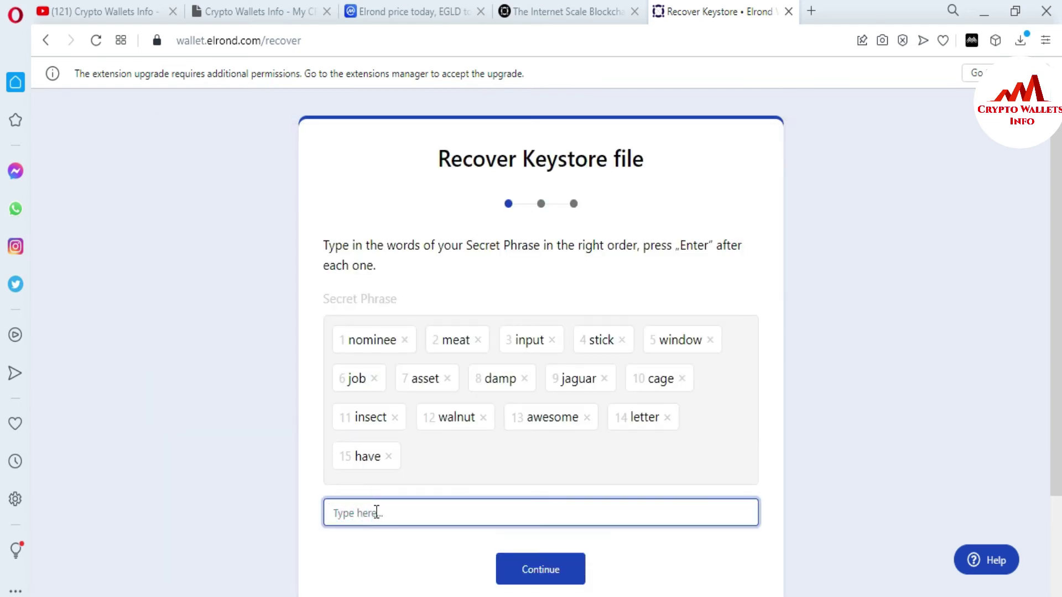
key(alt+Tab)
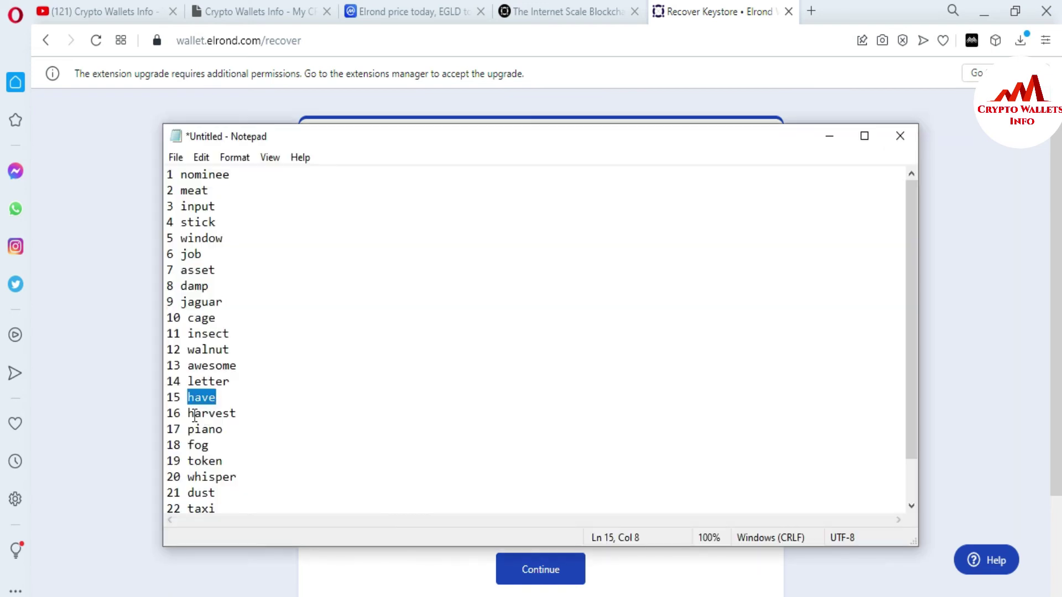
drag(187, 413, 239, 414)
key(ctrl+c)
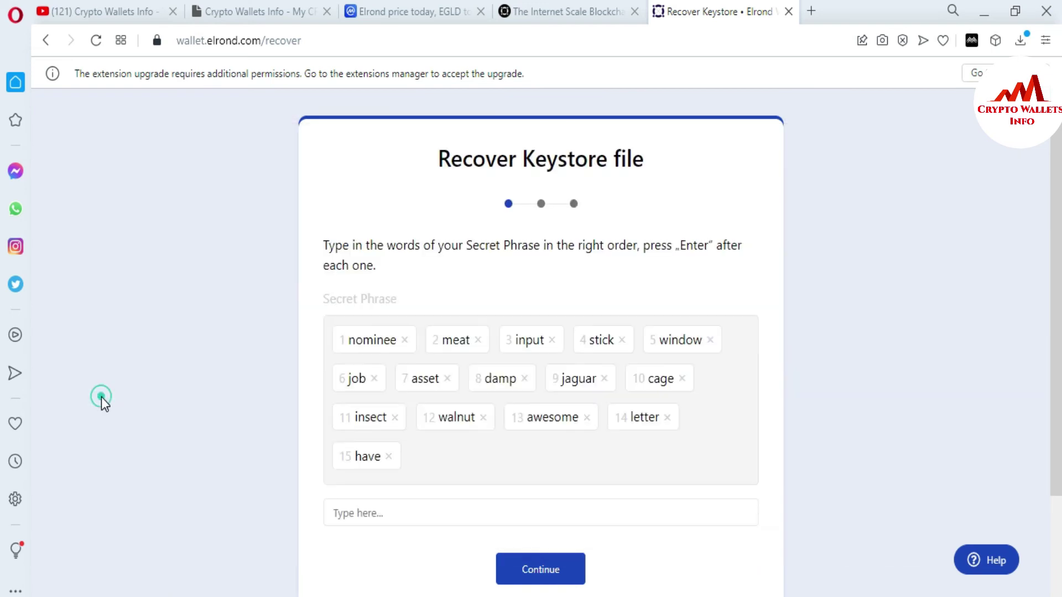
key(alt+Tab)
click(364, 511)
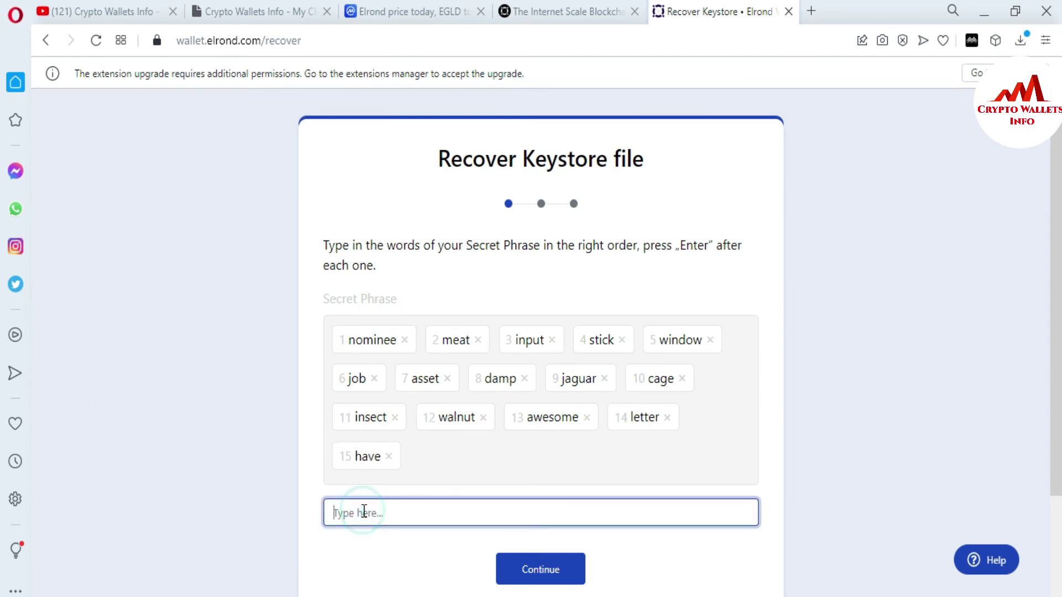
key(ctrl+v)
click(373, 548)
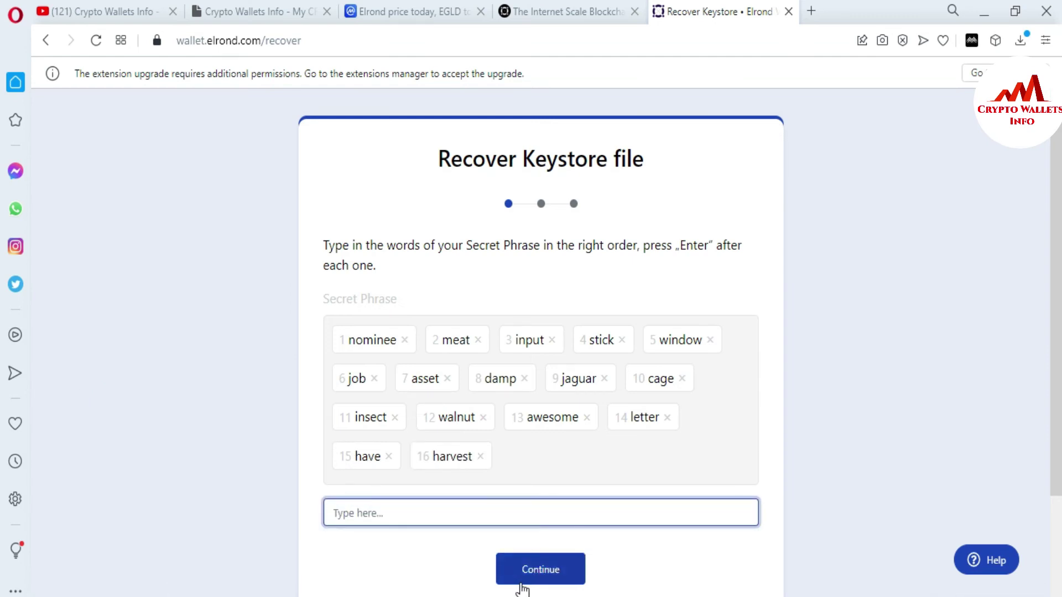
click(522, 576)
key(alt+Tab)
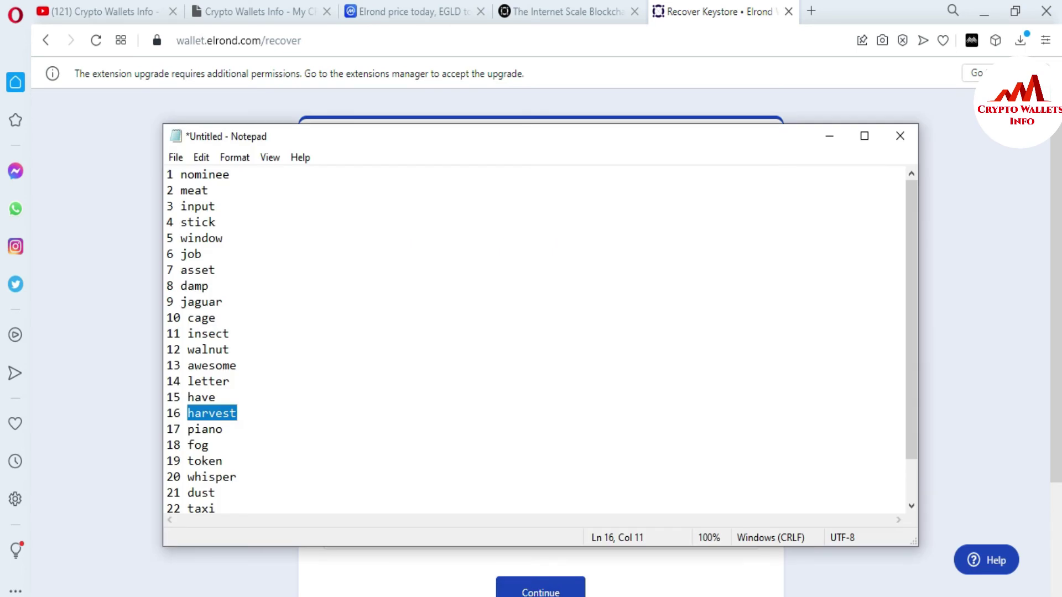
click(171, 590)
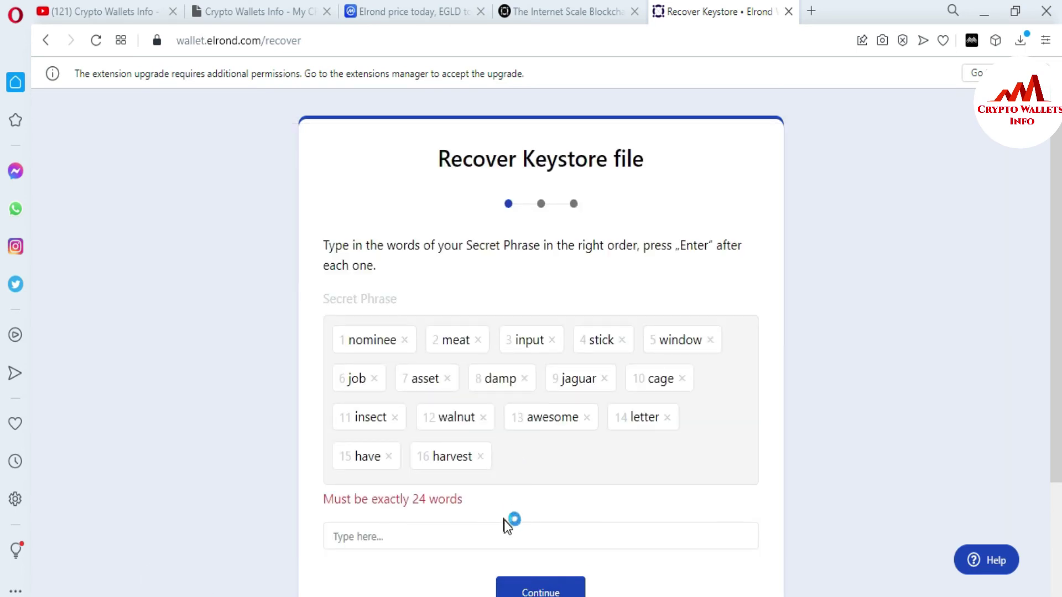
key(alt+Tab)
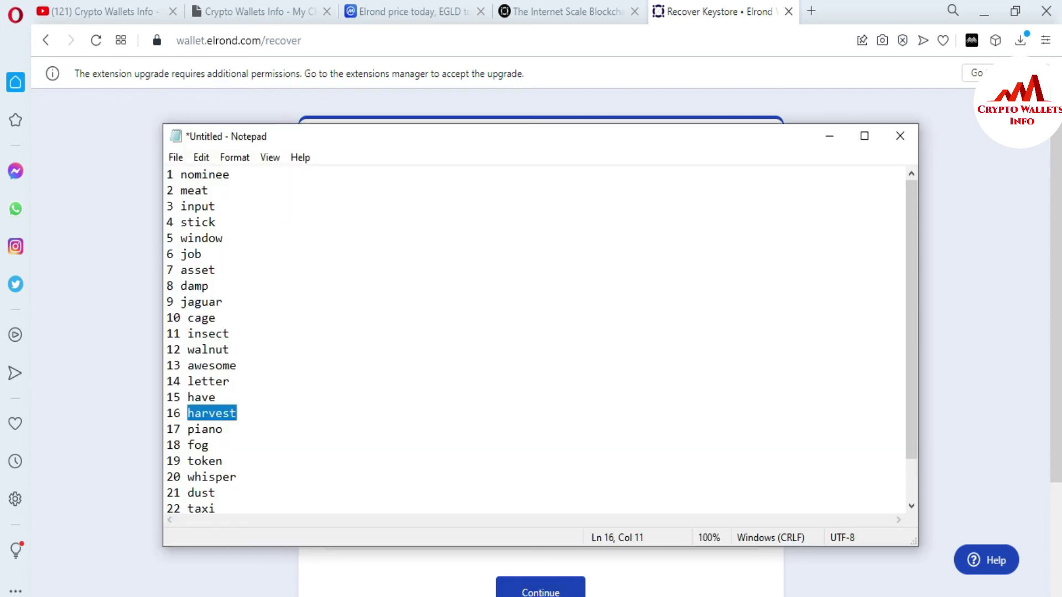
double_click(203, 429)
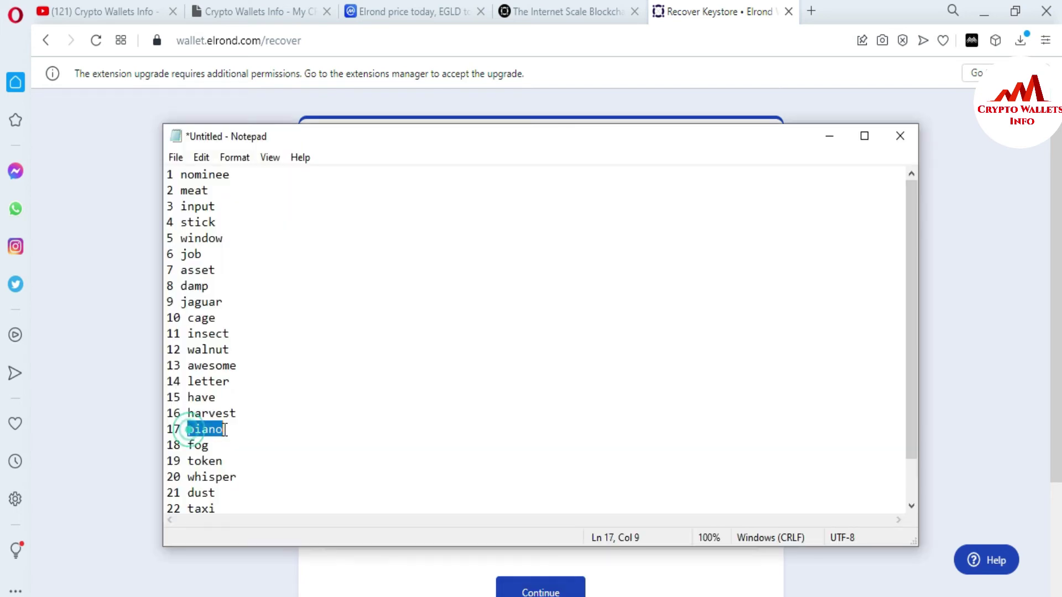
key(ctrl+c)
click(89, 454)
click(370, 535)
key(ctrl+v)
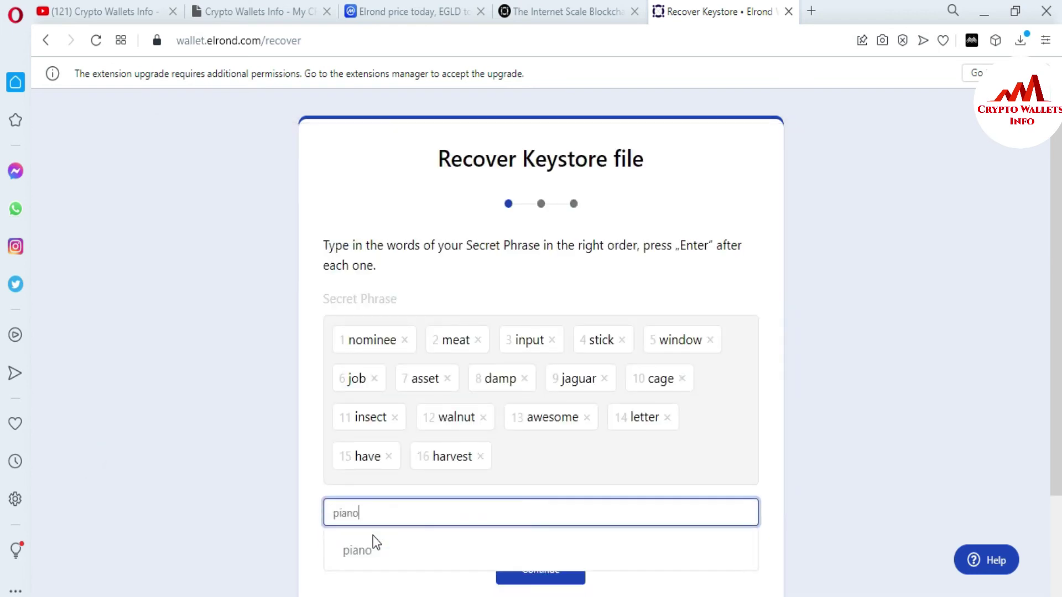
click(358, 551)
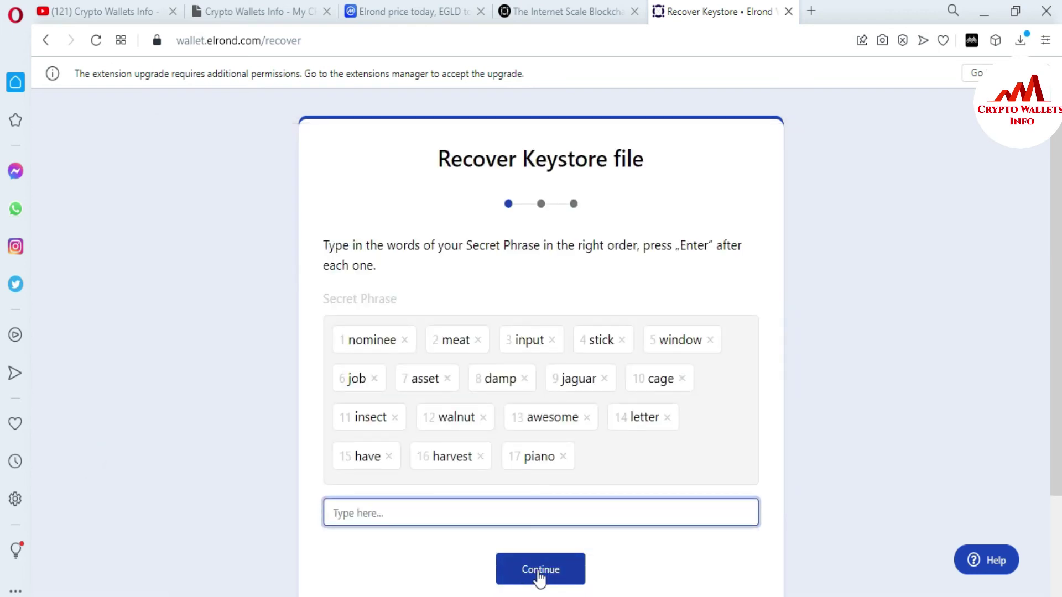
key(alt+Tab)
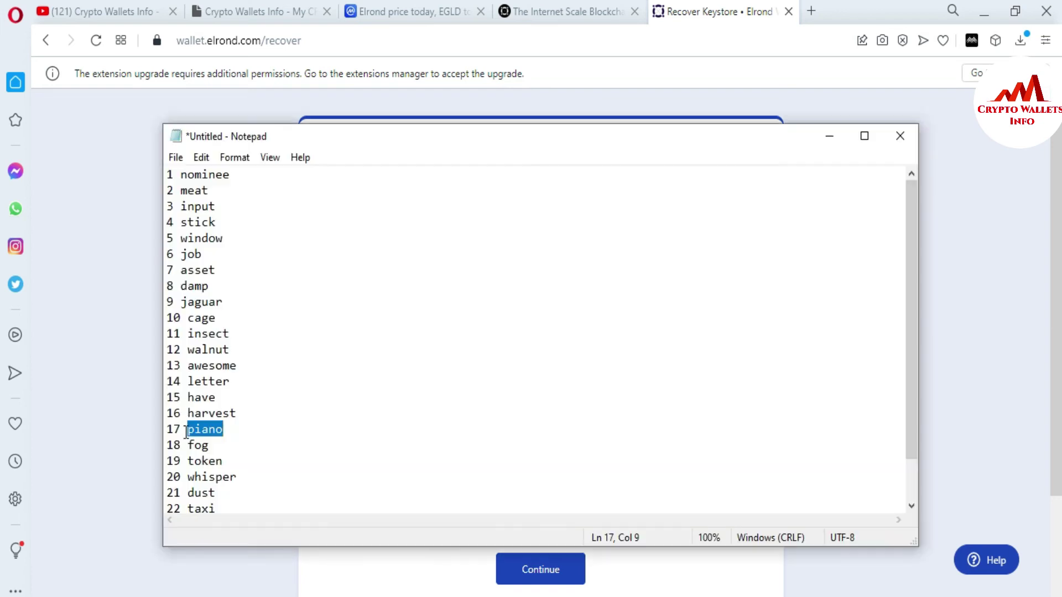
drag(209, 446, 186, 447)
key(ctrl+c)
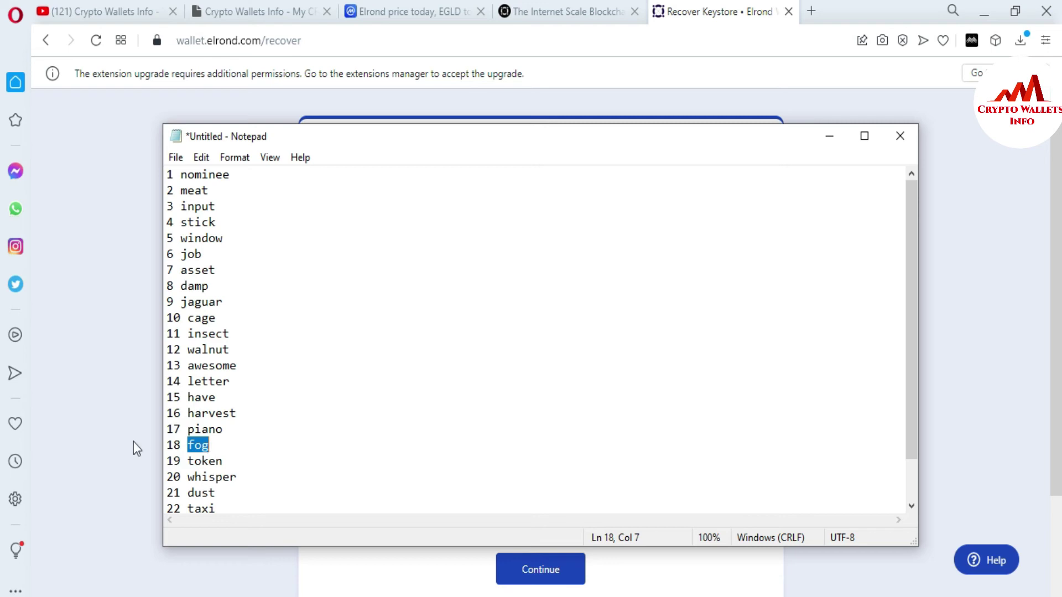
click(125, 448)
click(410, 515)
key(ctrl+v)
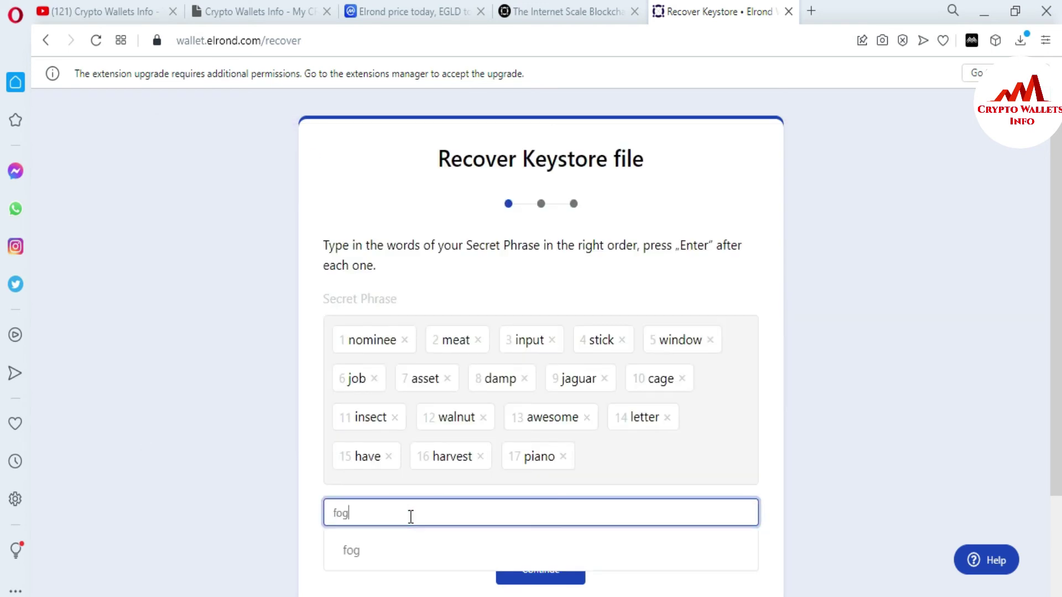
click(352, 553)
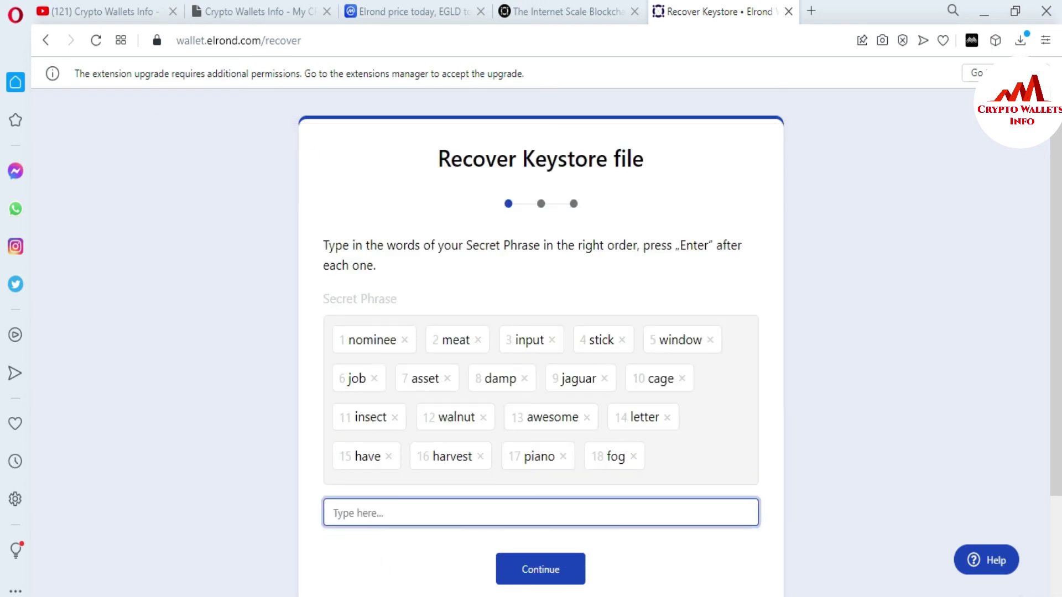
click(124, 448)
mouse_move(208, 462)
mouse_down()
mouse_move(189, 462)
mouse_move(228, 462)
mouse_up()
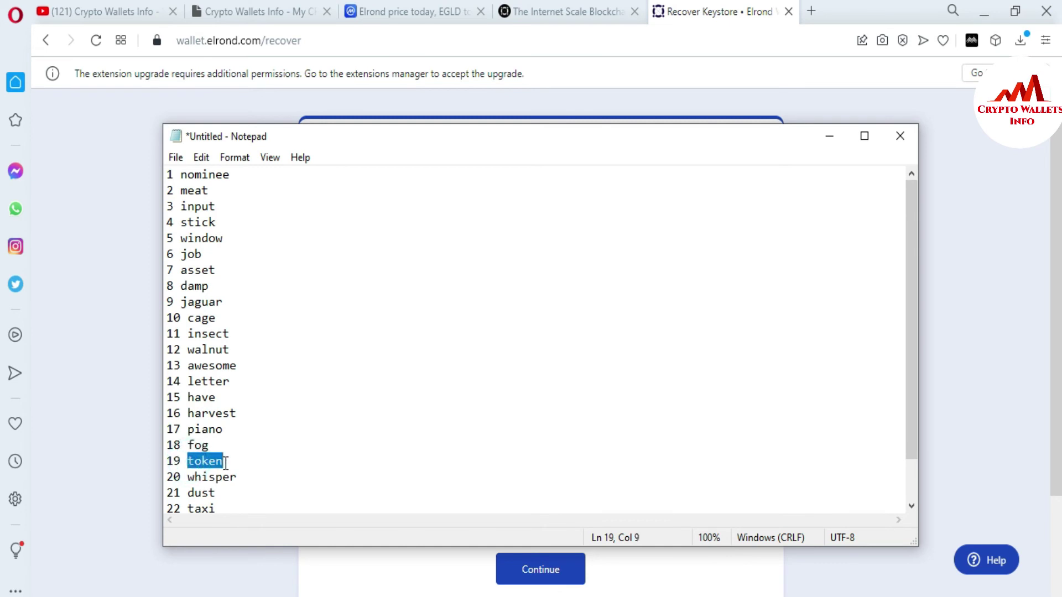
key(ctrl+c)
click(133, 459)
click(375, 512)
key(ctrl+v)
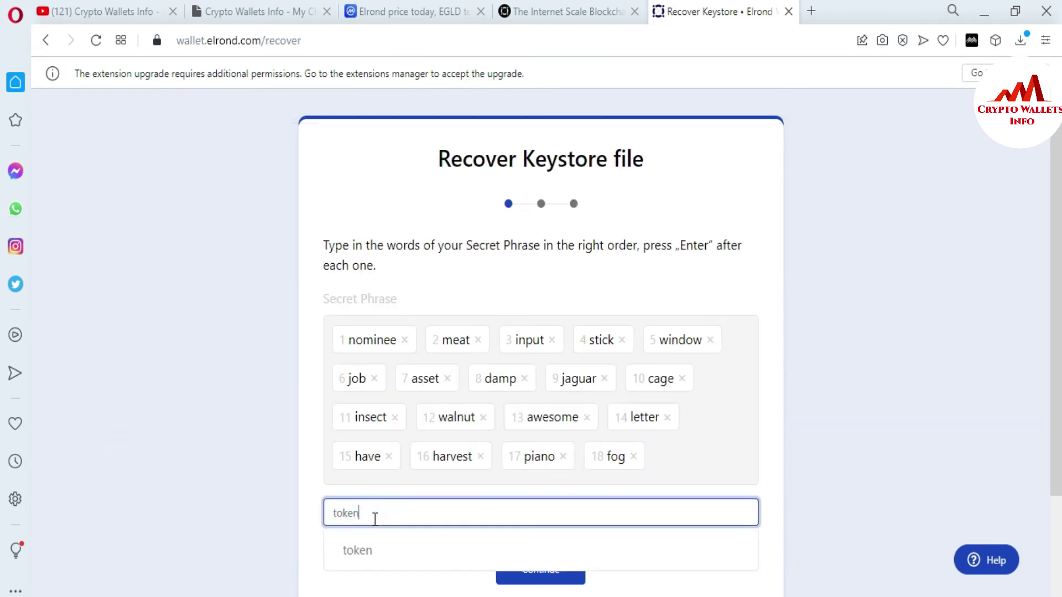
click(358, 551)
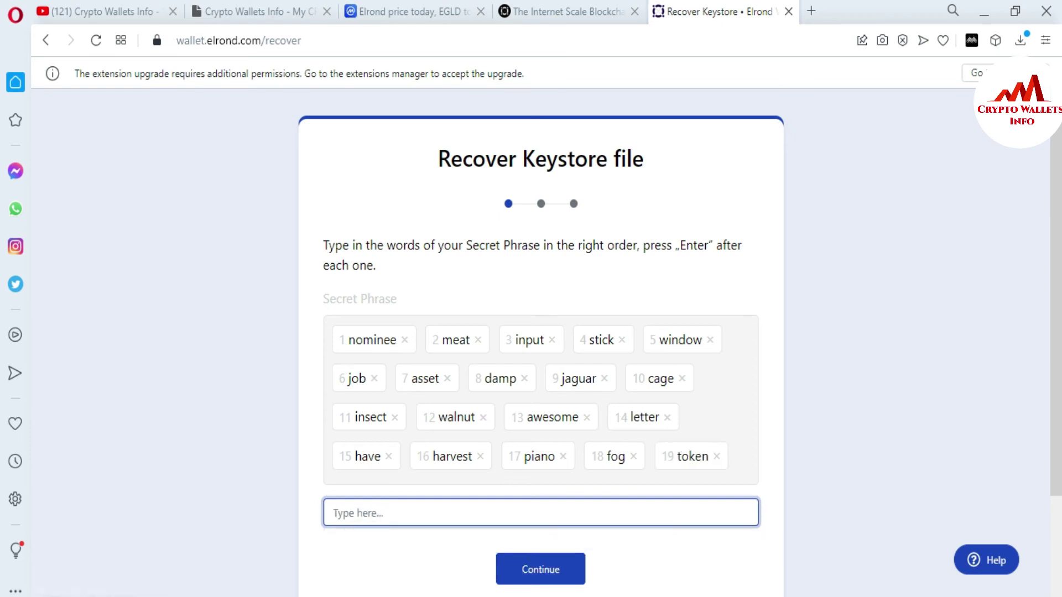
key(alt+Tab)
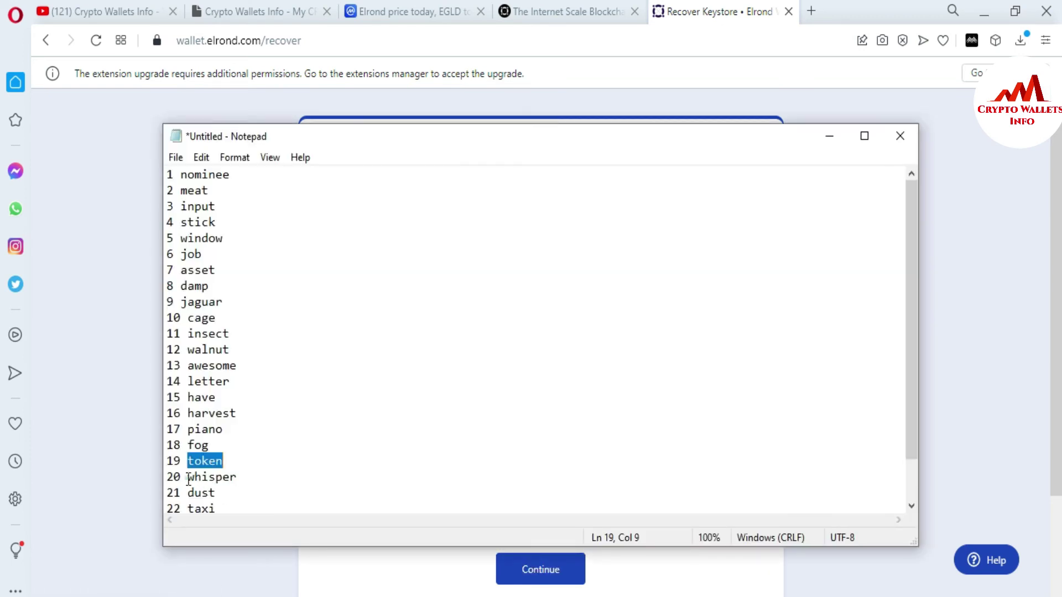
drag(188, 477, 240, 476)
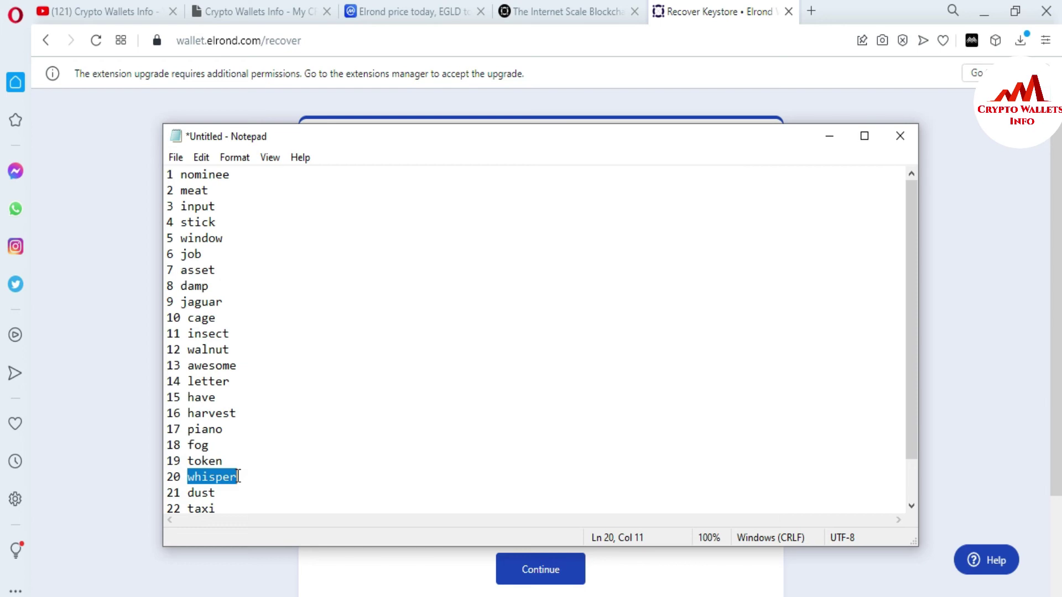
click(132, 469)
click(371, 512)
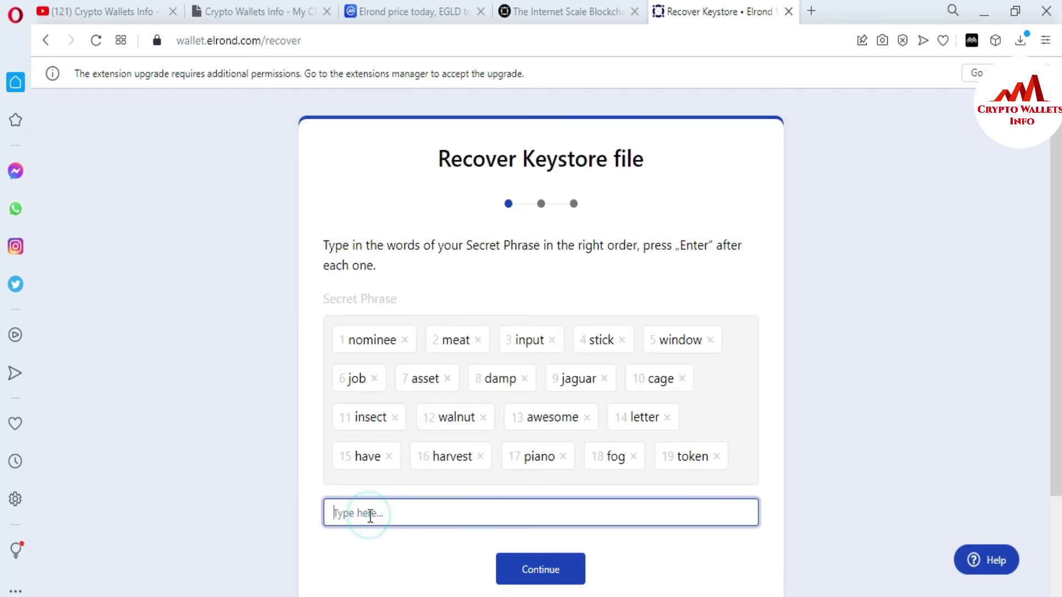
key(ctrl+v)
click(363, 551)
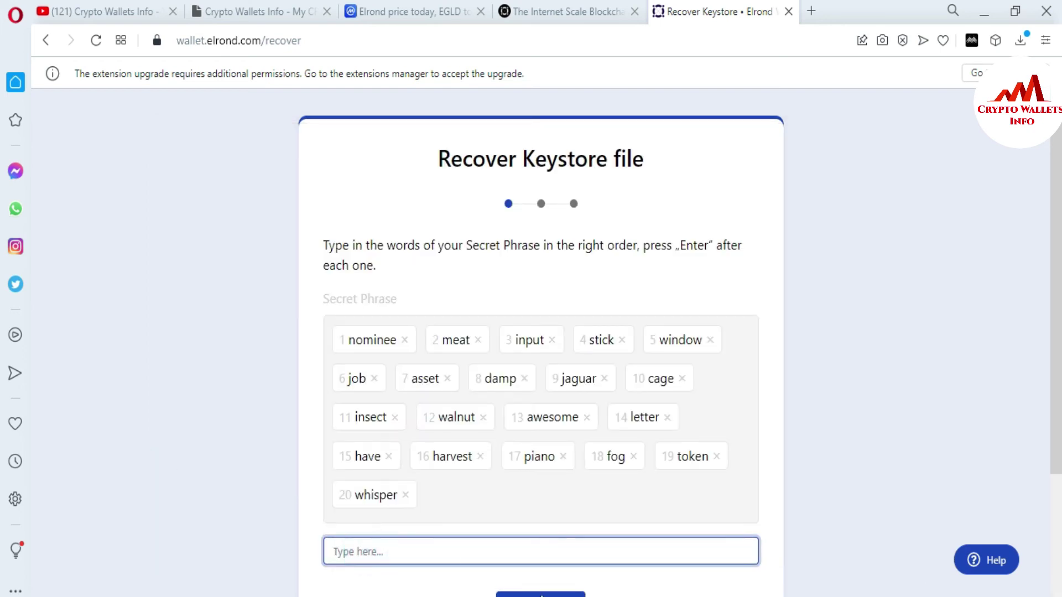
key(alt+Tab)
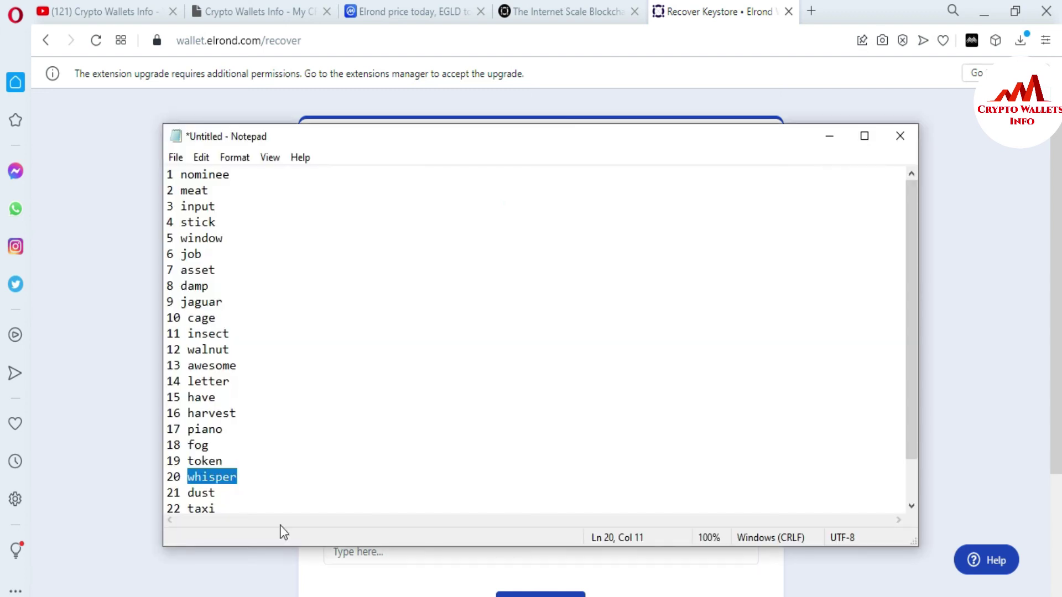
drag(187, 493, 217, 493)
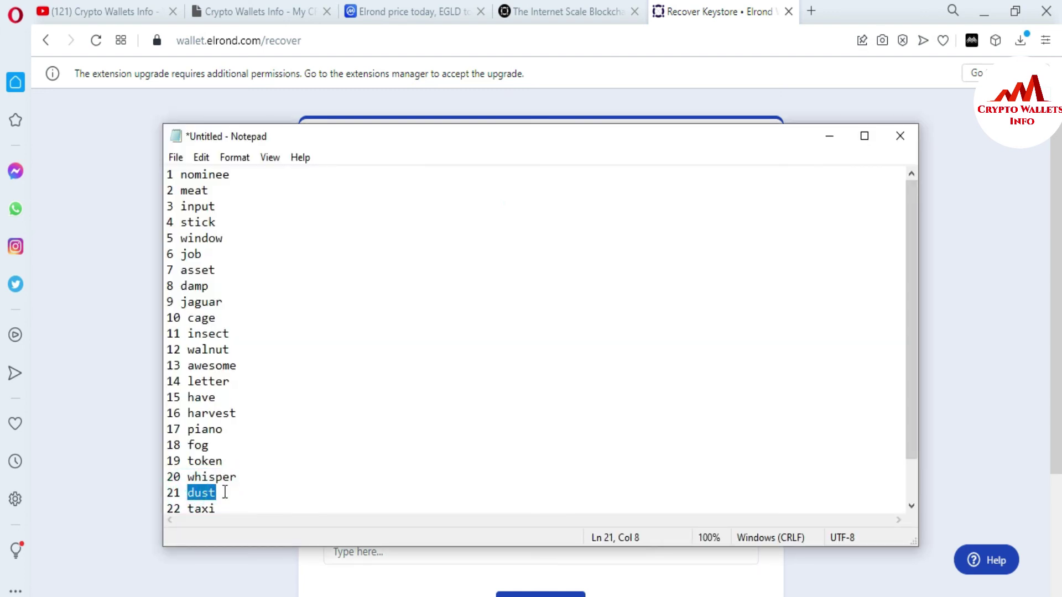
key(ctrl+c)
click(105, 477)
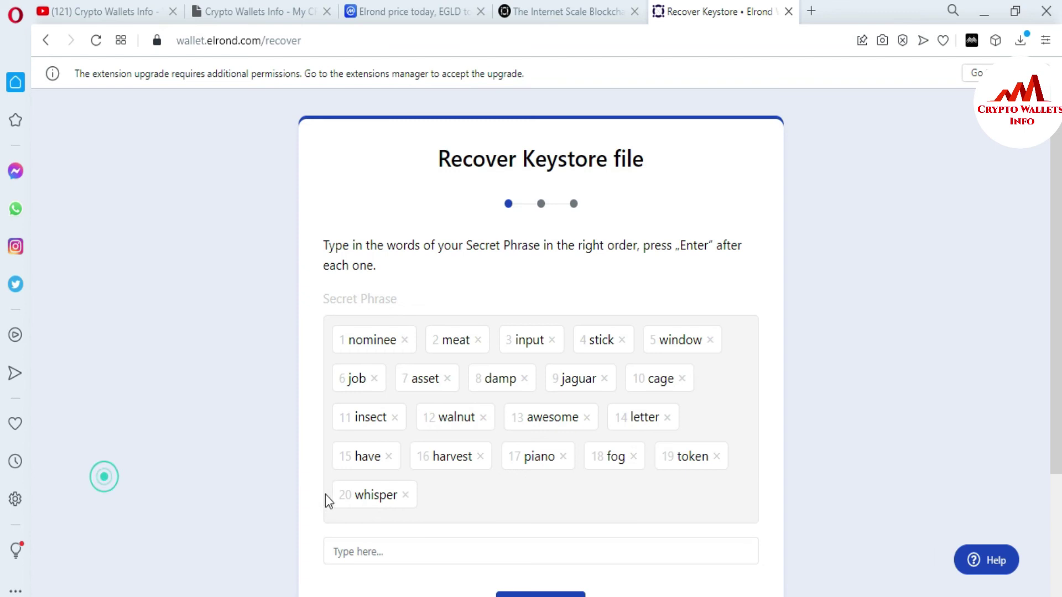
click(386, 554)
key(ctrl+v)
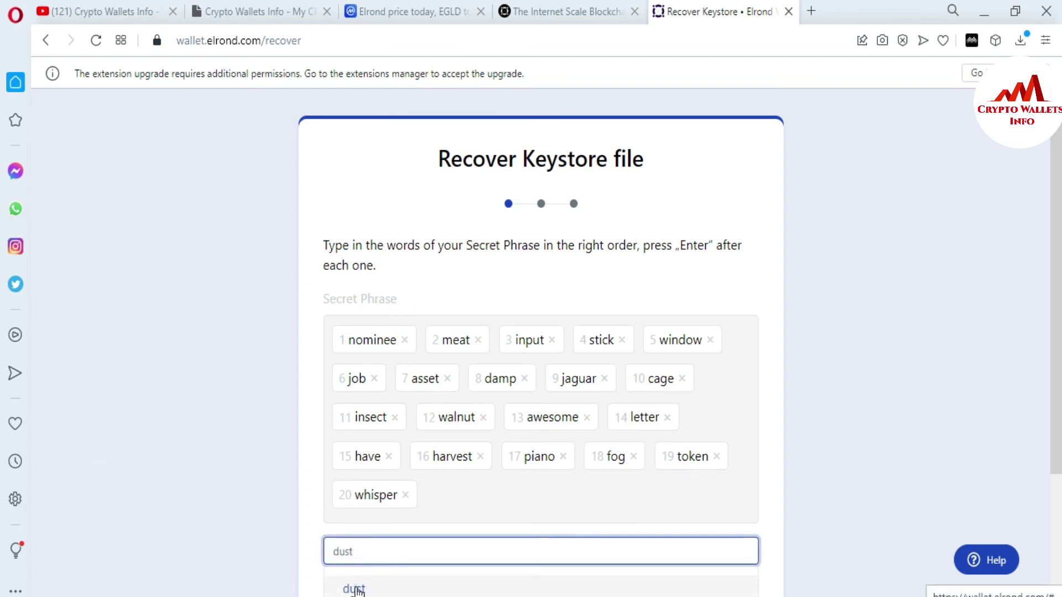
click(355, 589)
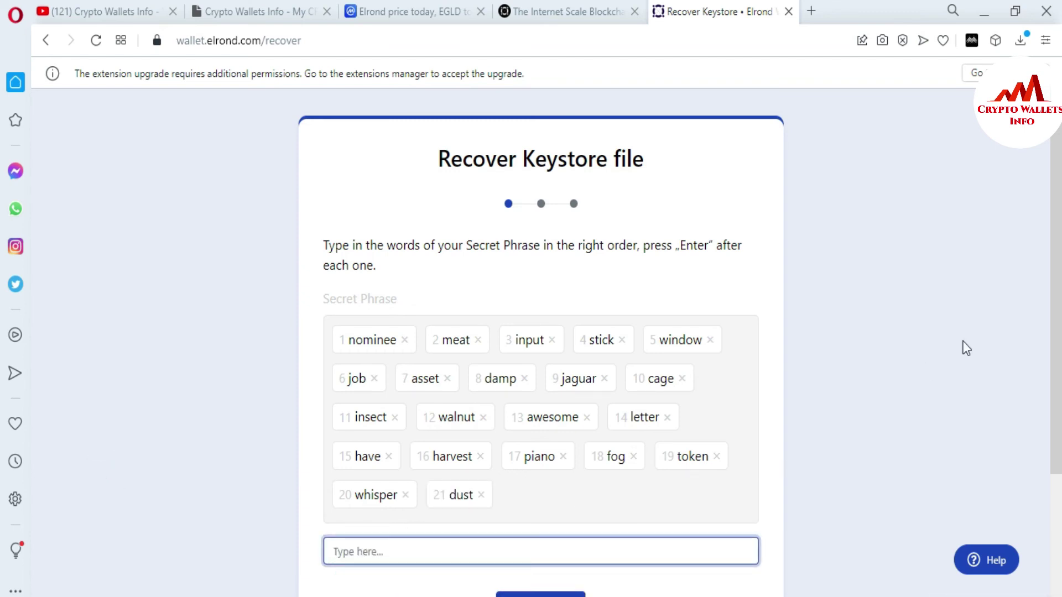
drag(1055, 361, 1056, 415)
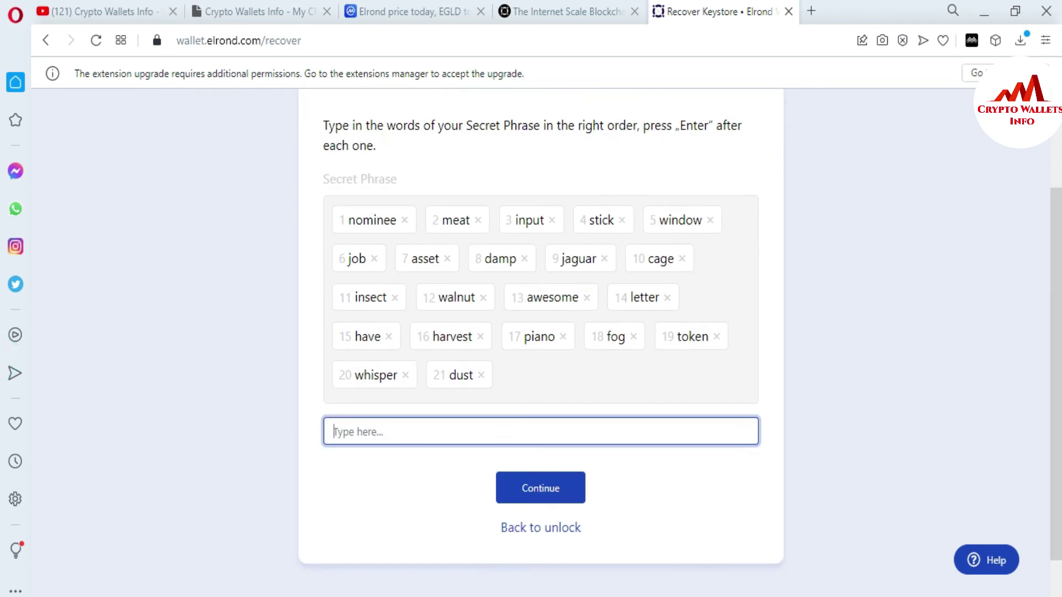
key(alt+Tab)
drag(909, 362, 919, 455)
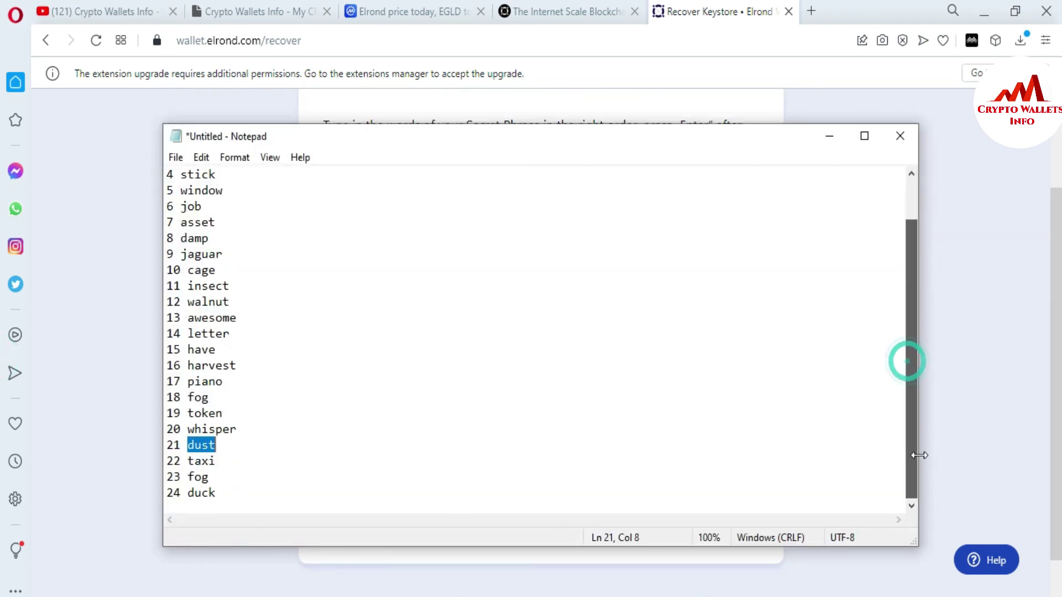
double_click(201, 461)
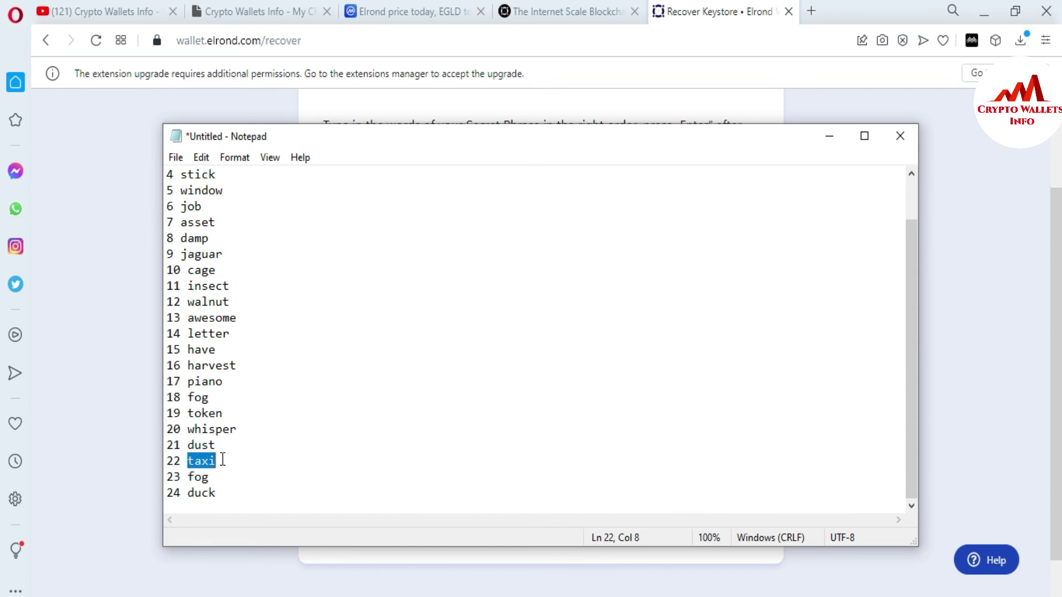
key(ctrl+c)
click(147, 458)
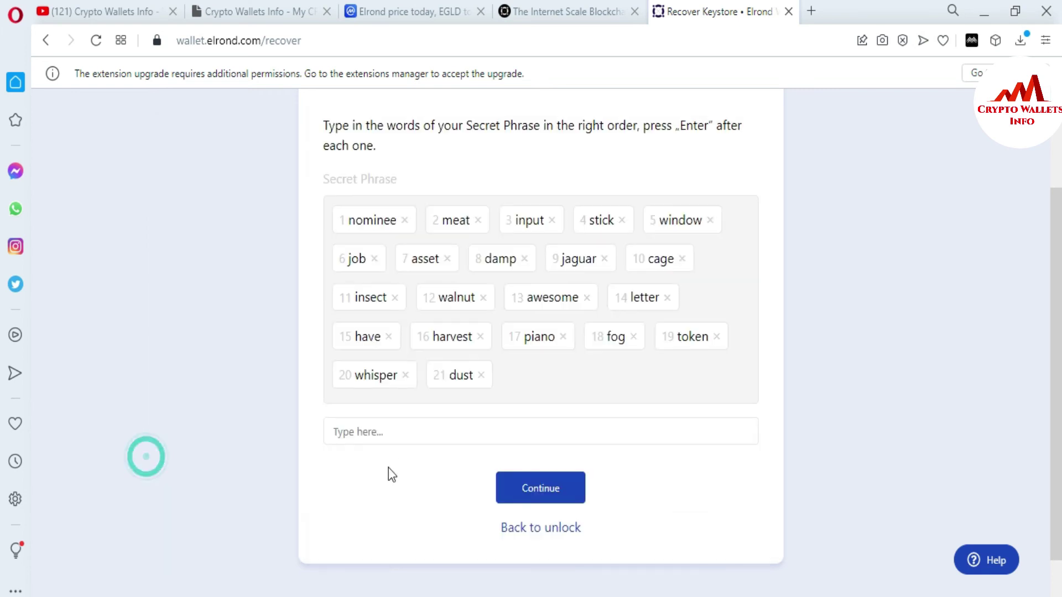
click(390, 436)
key(ctrl+v)
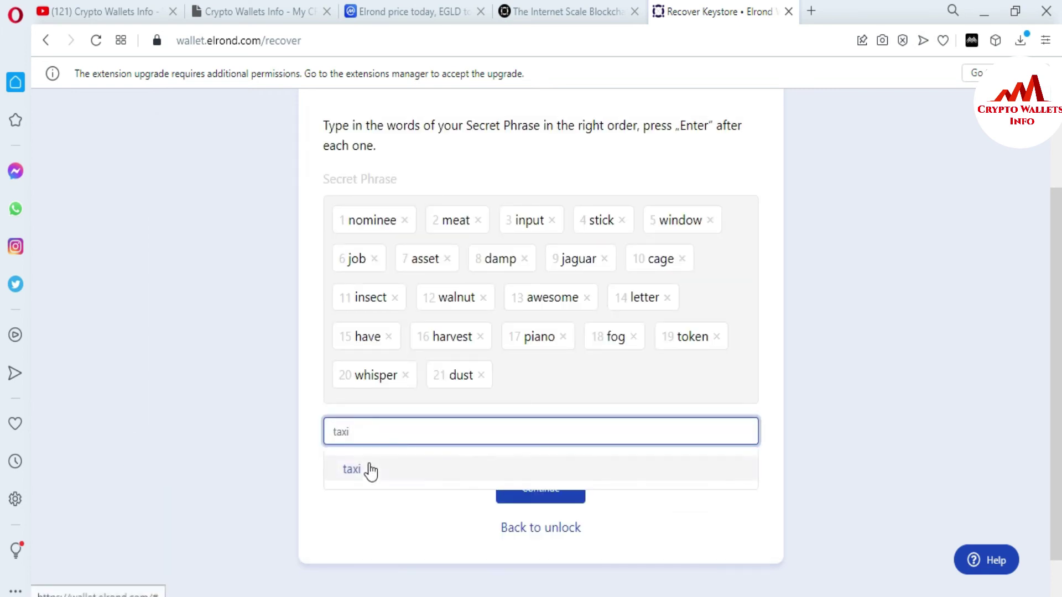
click(365, 467)
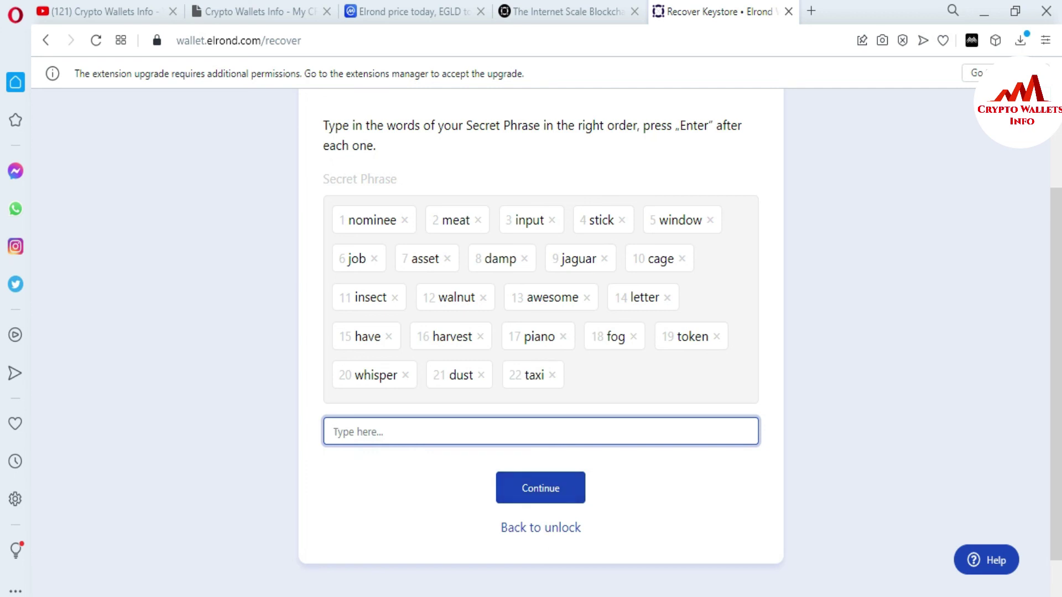
key(alt+Tab)
double_click(197, 478)
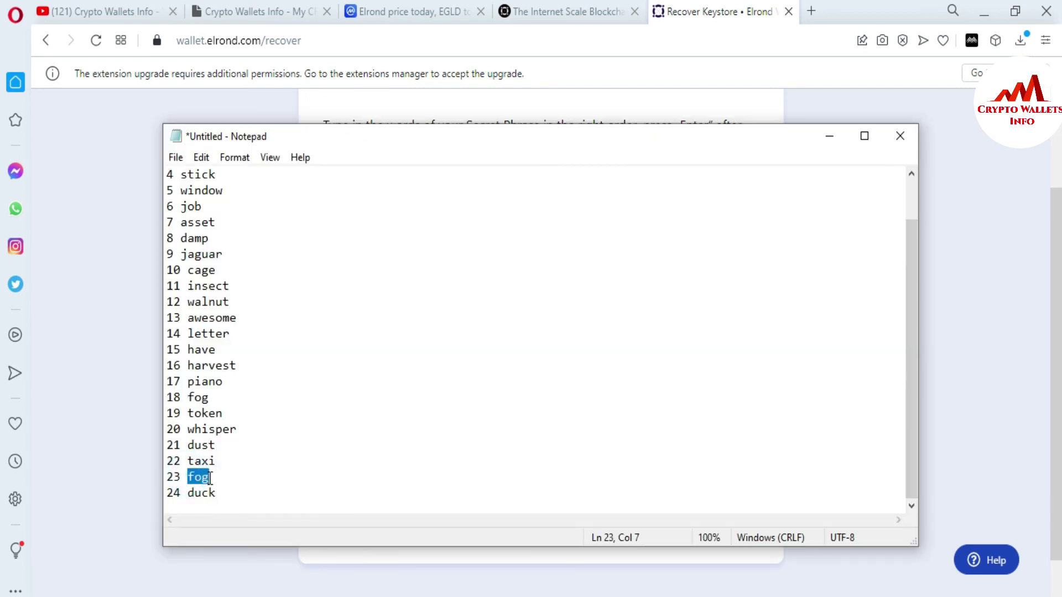
key(ctrl+c)
click(122, 436)
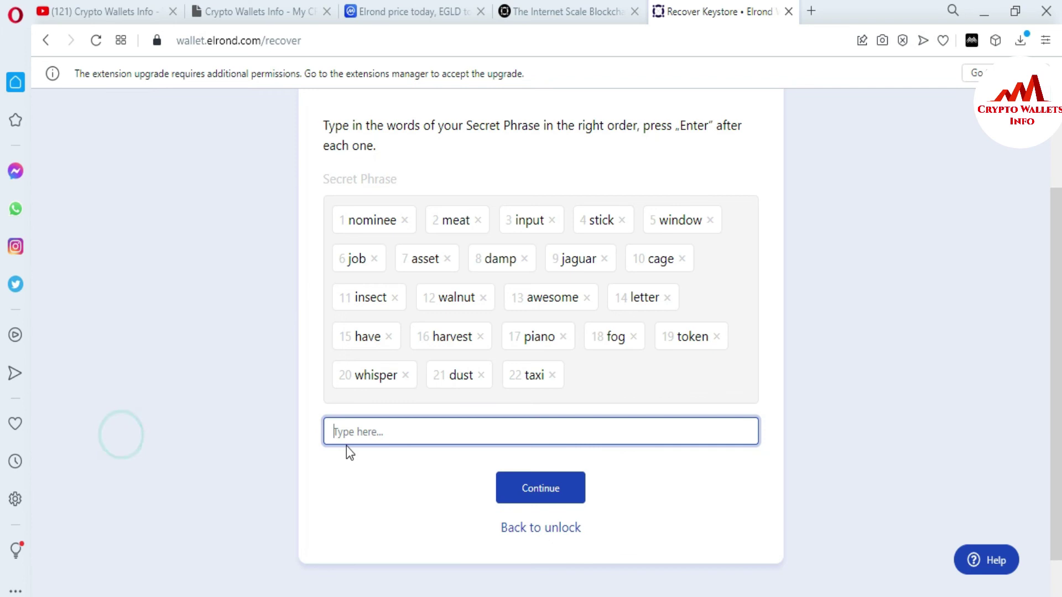
click(351, 435)
key(ctrl+v)
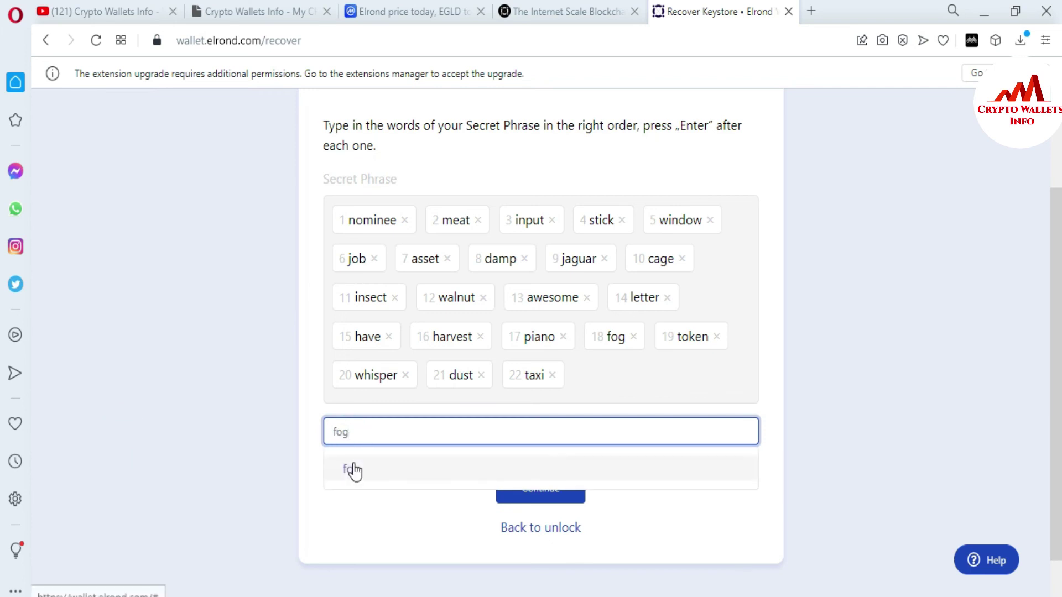
click(357, 469)
key(alt+Tab)
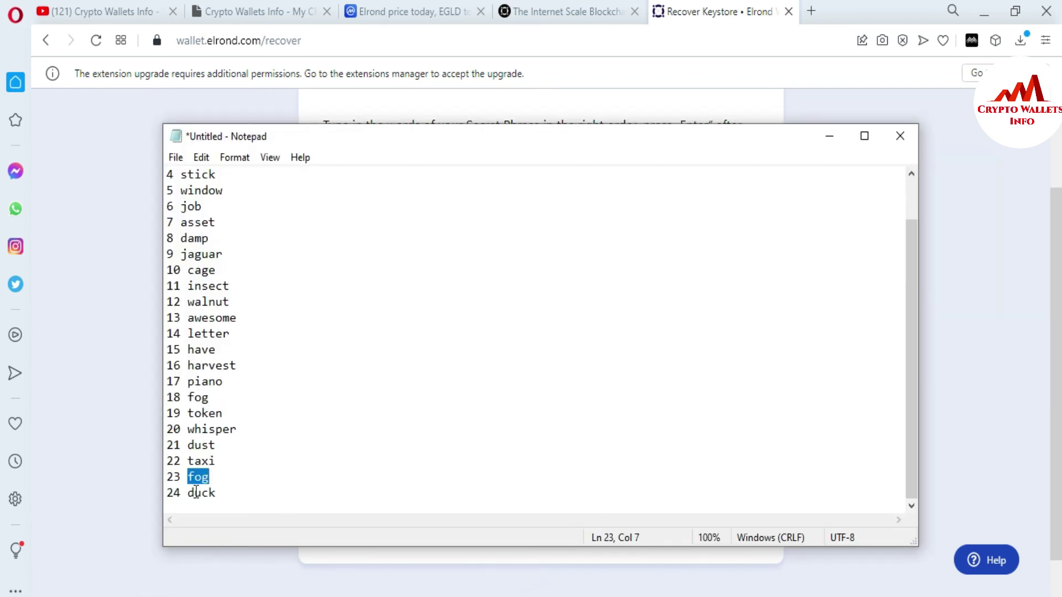
double_click(202, 493)
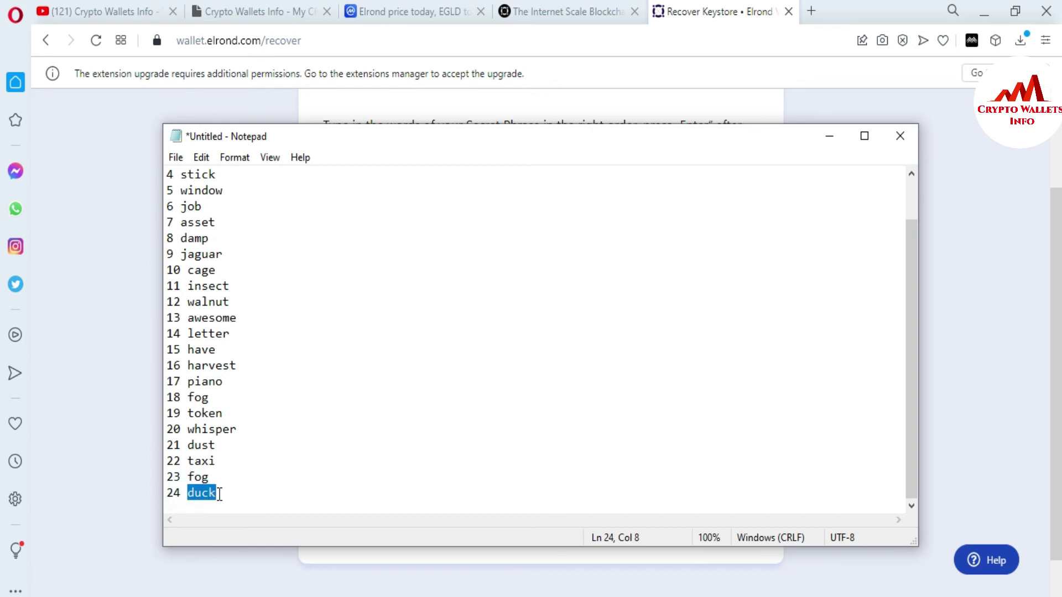
key(ctrl+c)
click(77, 455)
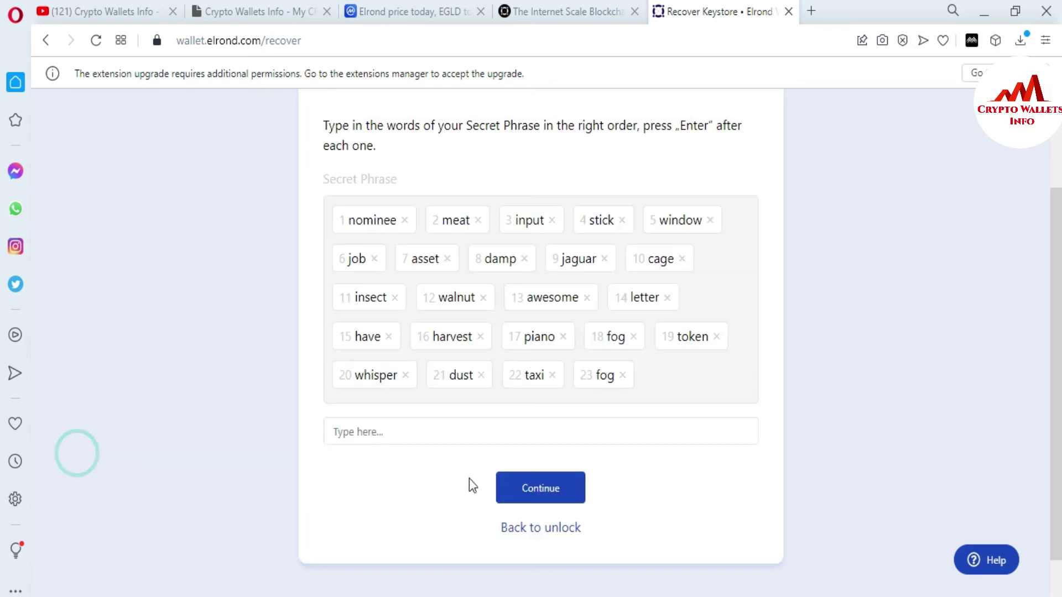
click(418, 438)
key(ctrl+v)
click(372, 468)
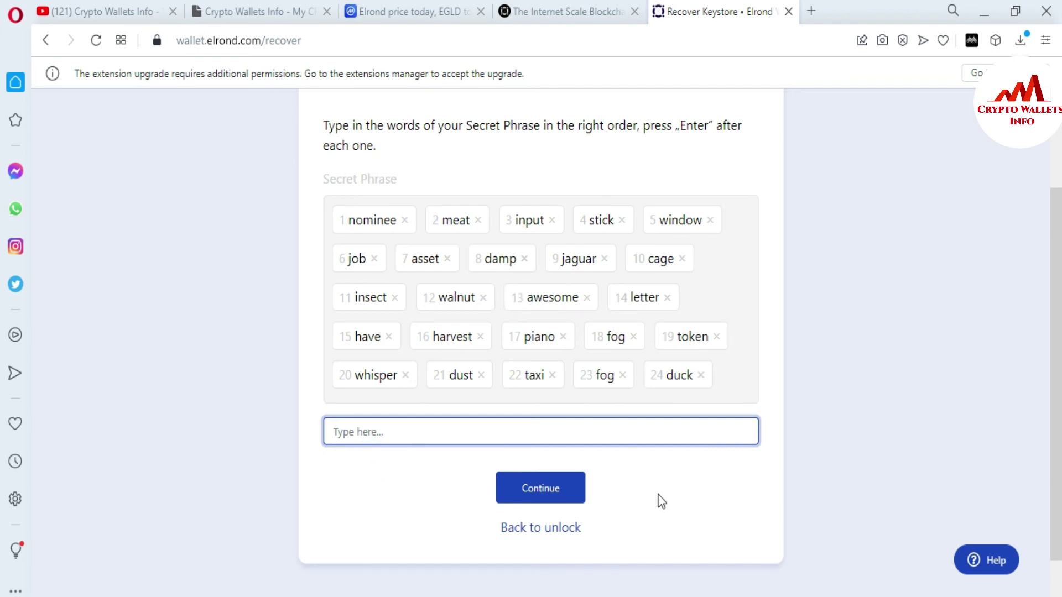
Step: Submit the 24-word phrase, then enter and confirm a new keystore password to create the keystore
click(547, 491)
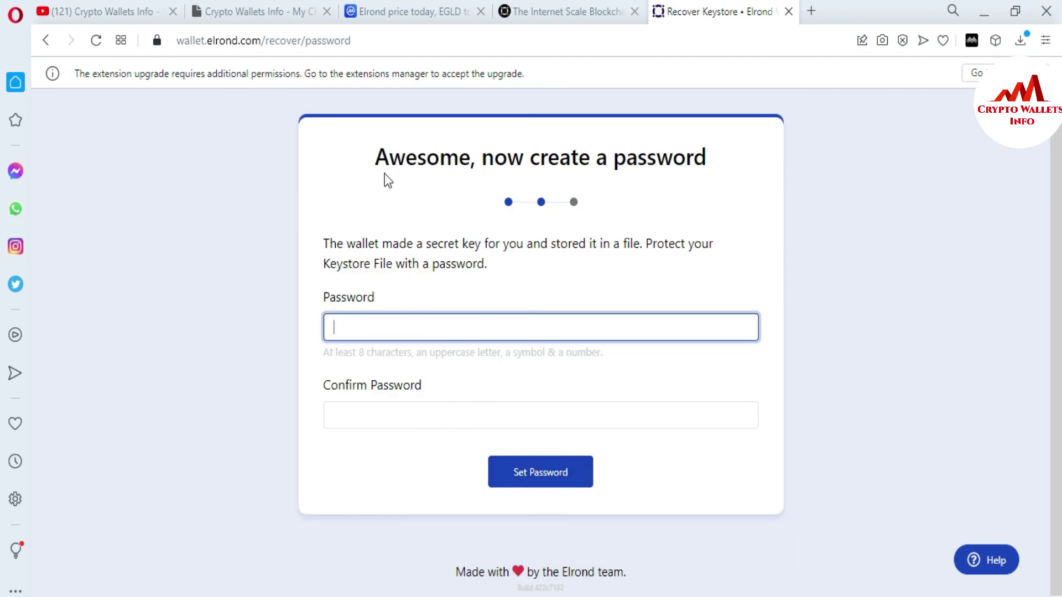
click(386, 319)
text(***)
text(*****)
click(372, 414)
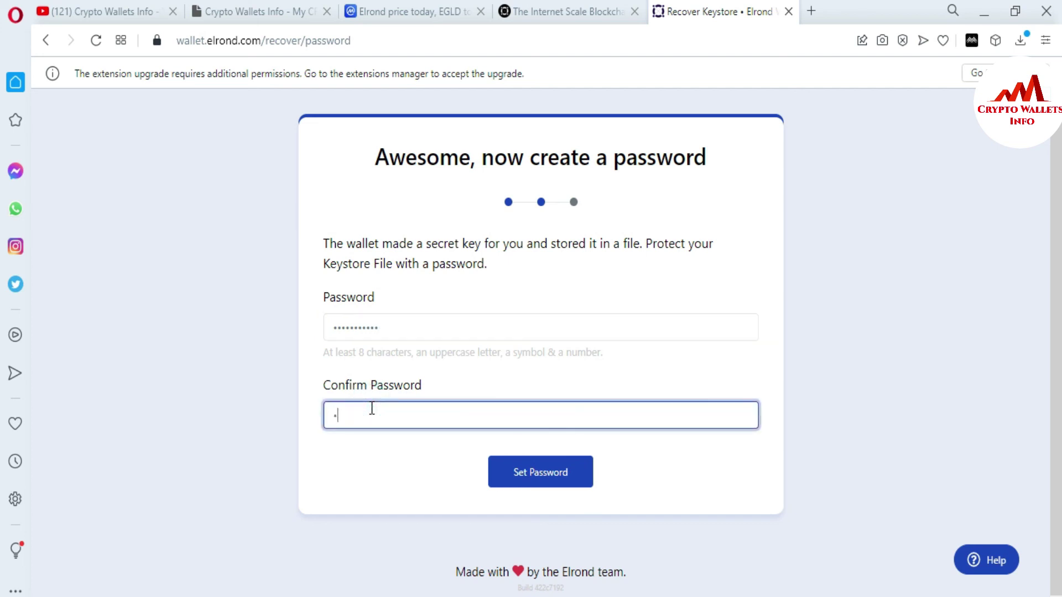
text(**********)
click(540, 474)
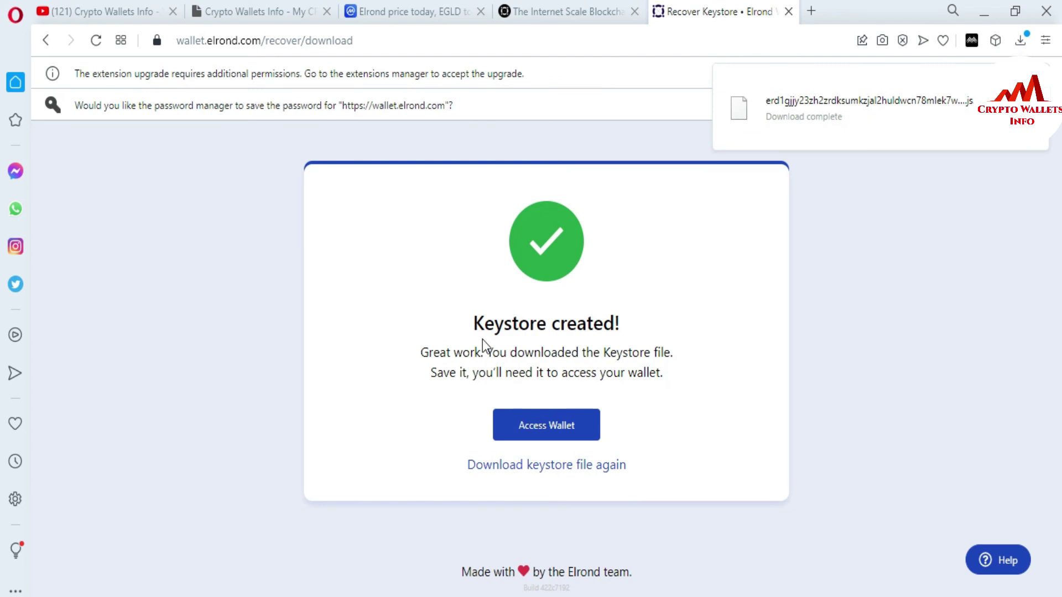
Step: Unlock the wallet with the newest downloaded keystore json file and its password
click(543, 429)
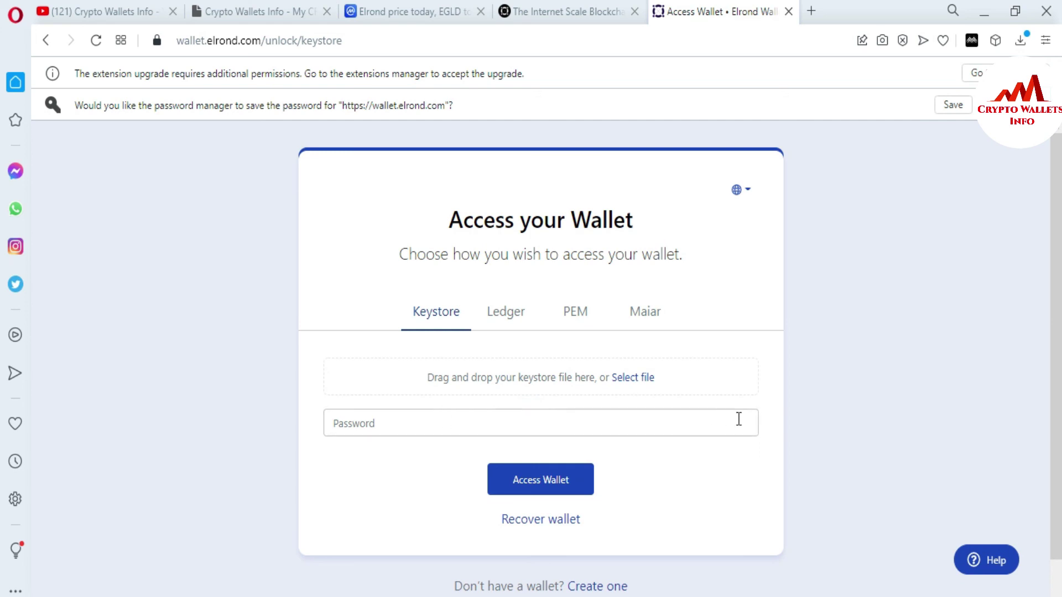
click(636, 378)
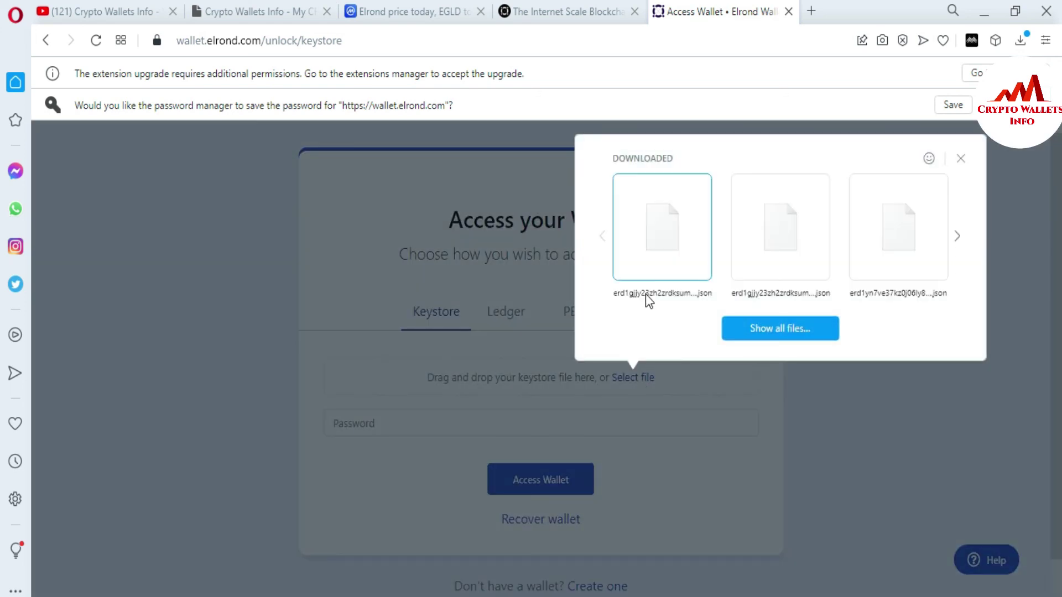
click(661, 226)
click(447, 423)
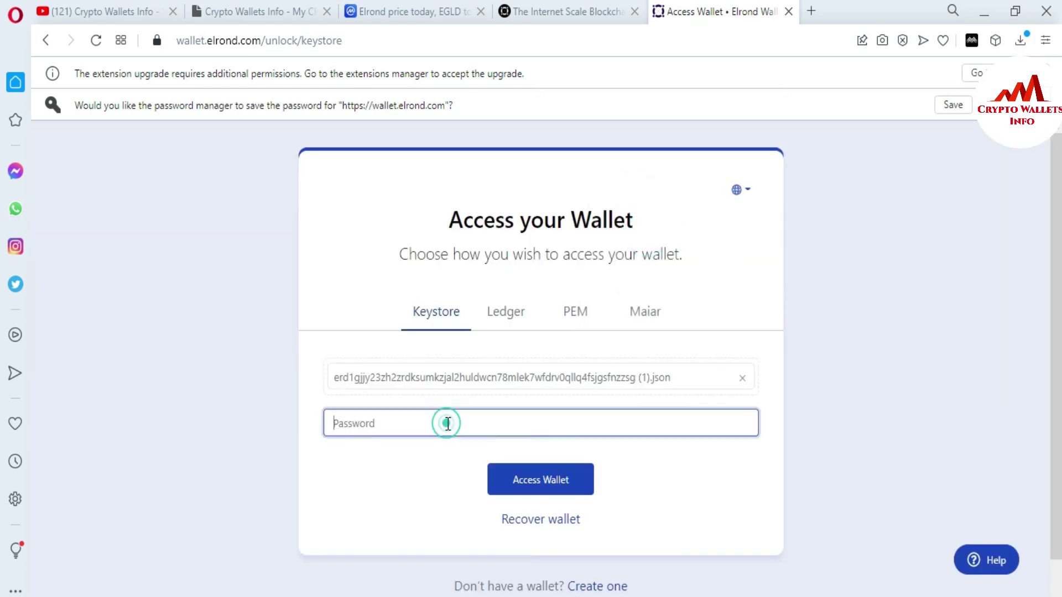
text(••••)
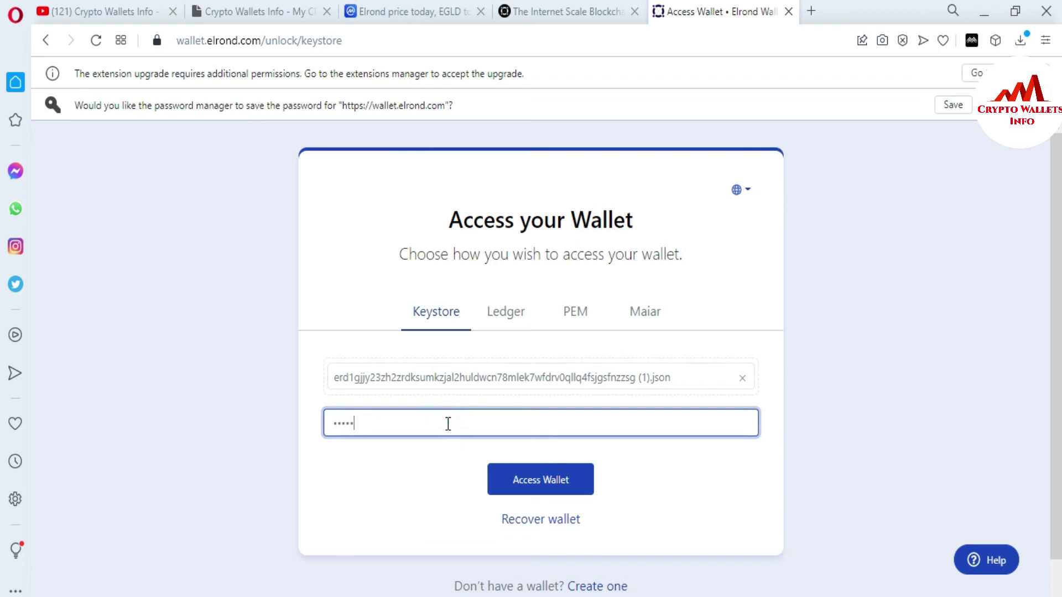
text(•••••)
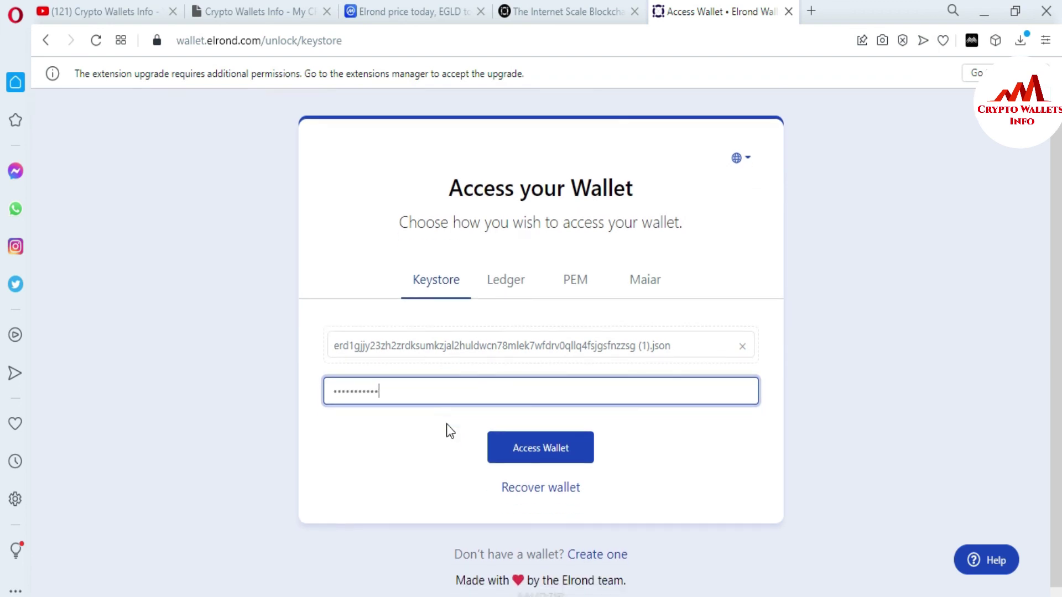
click(543, 448)
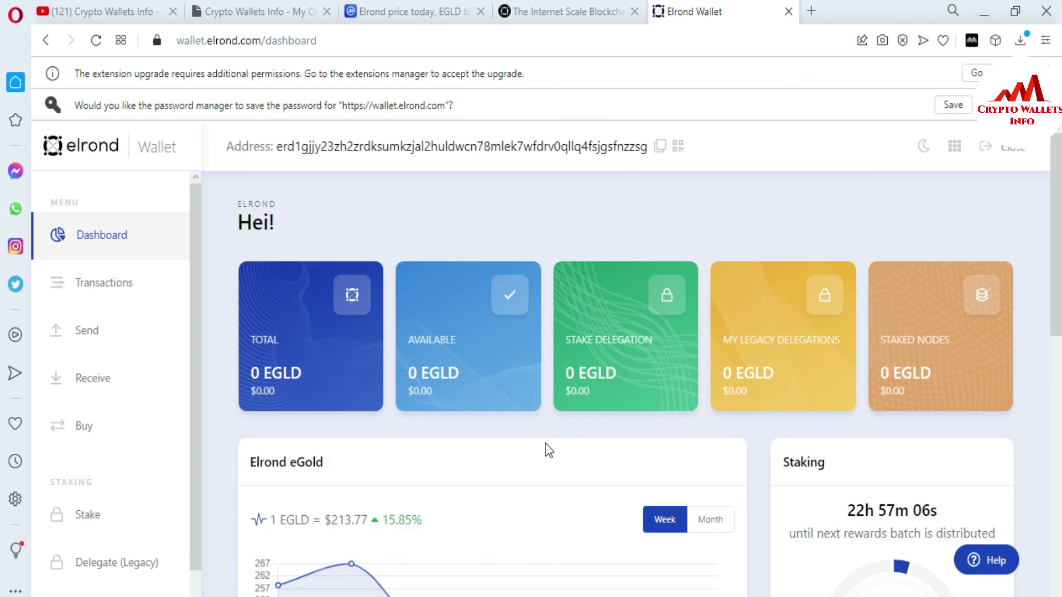
Step: Once the zero-balance dashboard loads, switch to the '(121) Crypto Wallets Info' YouTube tab
click(93, 11)
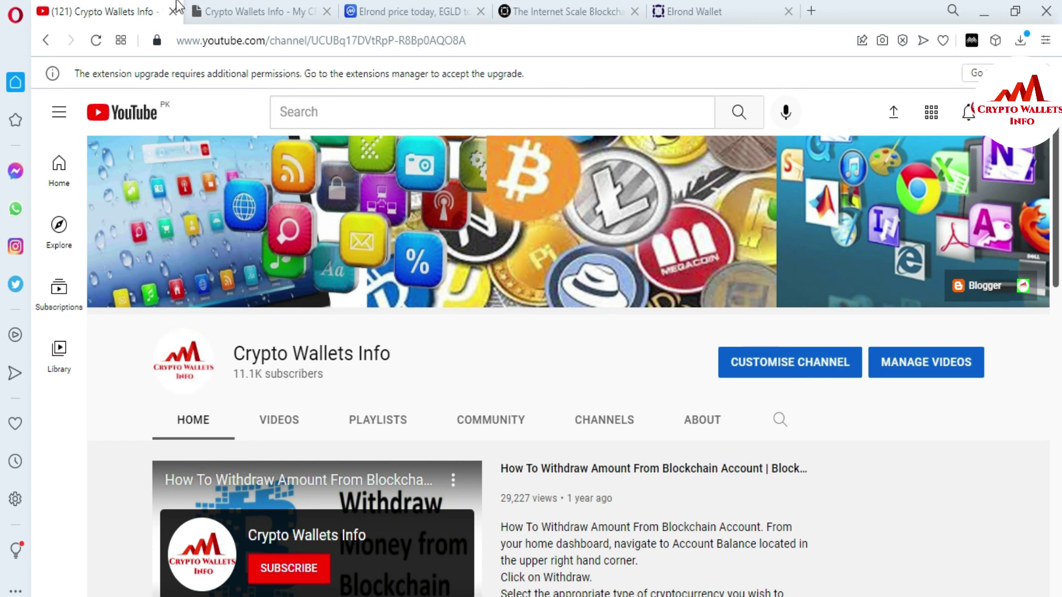
Step: Switch to the 'Crypto Wallets Info - My Crypto World' tab
click(249, 11)
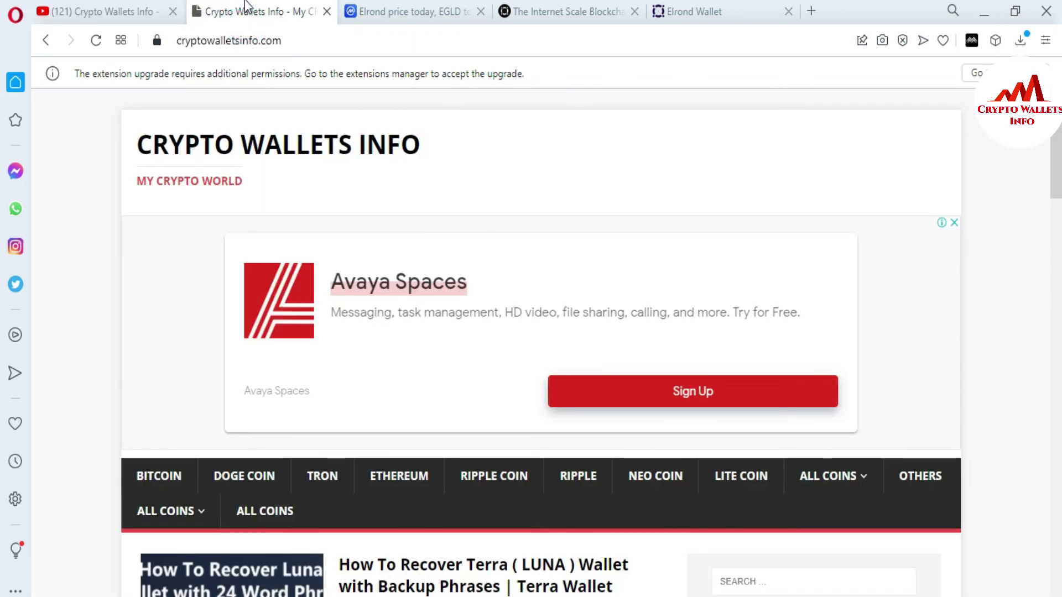